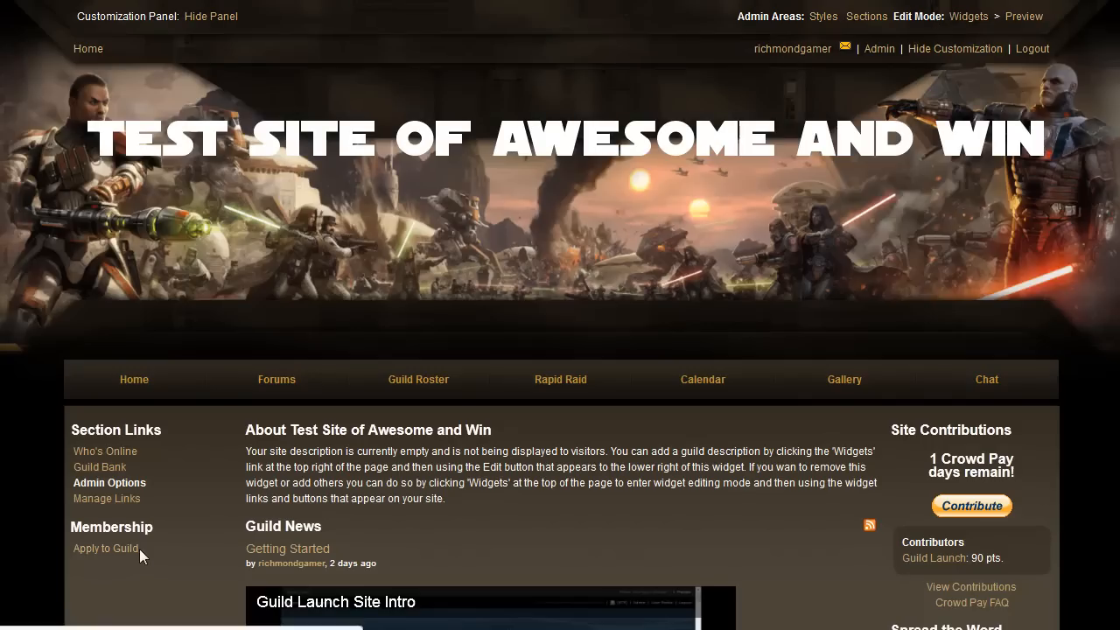
From the Test Site of Awesome and Win guild page, open Guild Admin and its Recruiting tab
{"action": "left_click_drag", "start_coordinate": [125, 560], "coordinate": [66, 526]}
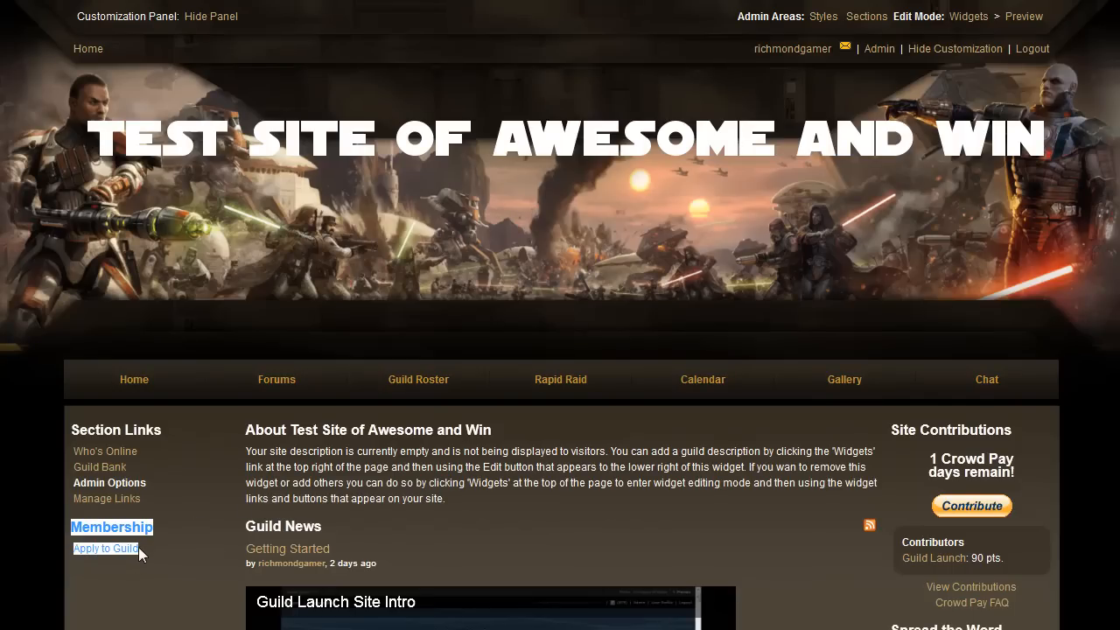
{"action": "left_click", "coordinate": [877, 49]}
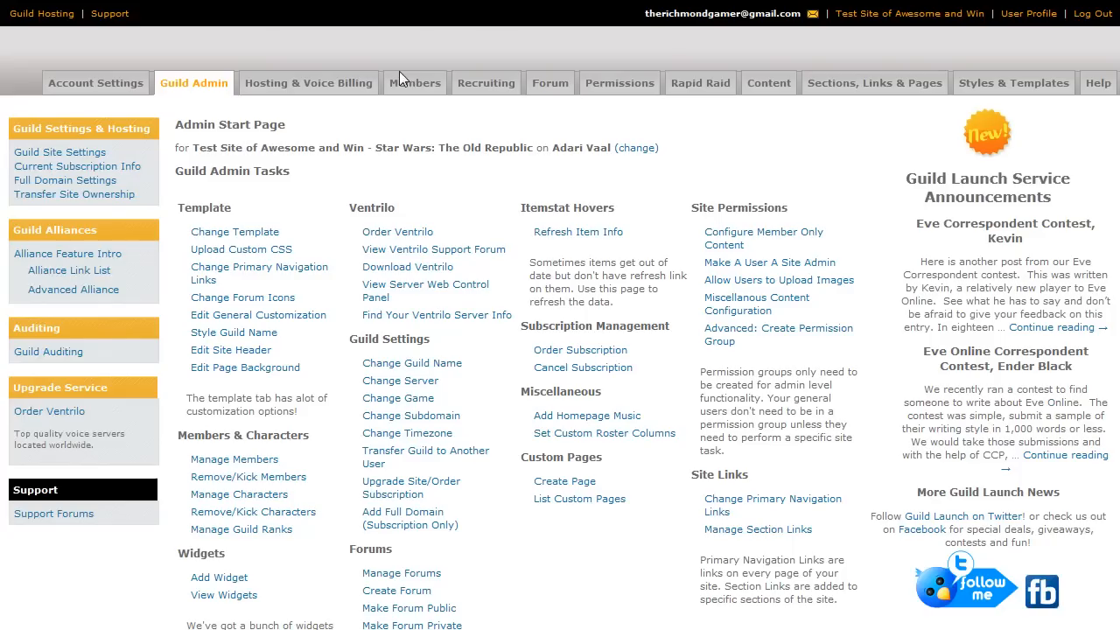
{"action": "left_click", "coordinate": [486, 82]}
Set the guild to Not Recruiting, save it, and view the guild site
{"action": "left_click", "coordinate": [323, 229]}
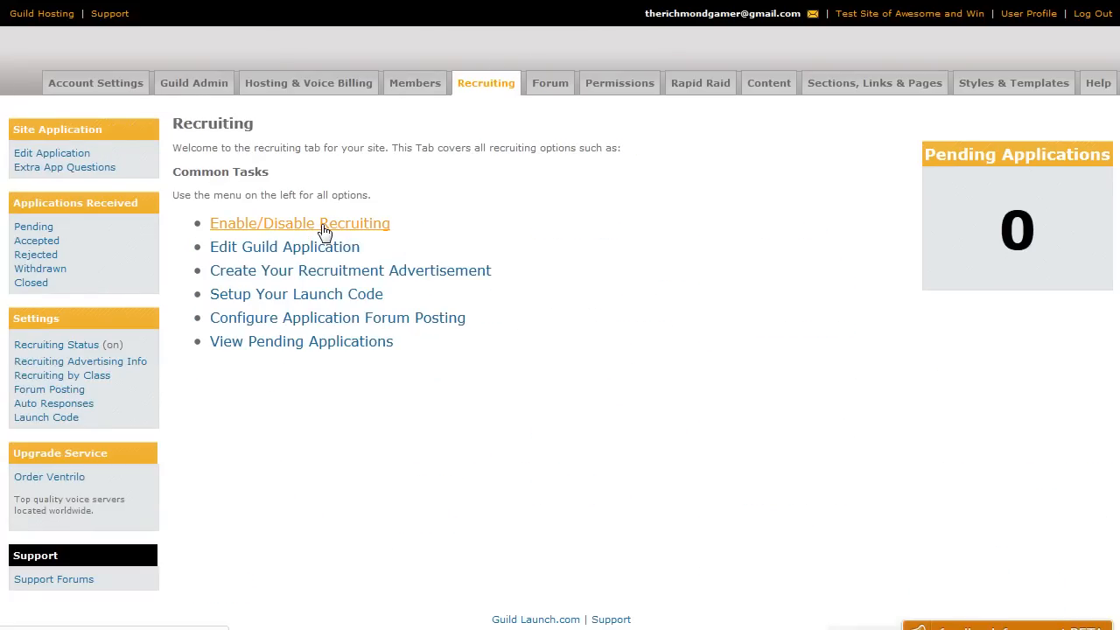
{"action": "left_click", "coordinate": [306, 245]}
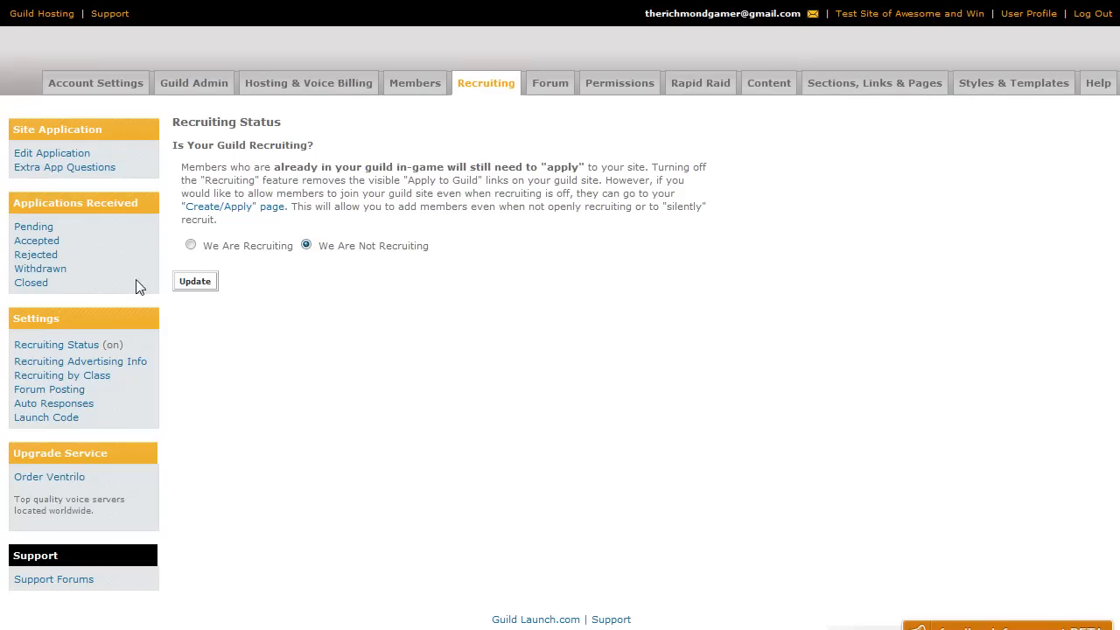
{"action": "left_click", "coordinate": [195, 284]}
{"action": "left_click", "coordinate": [869, 15]}
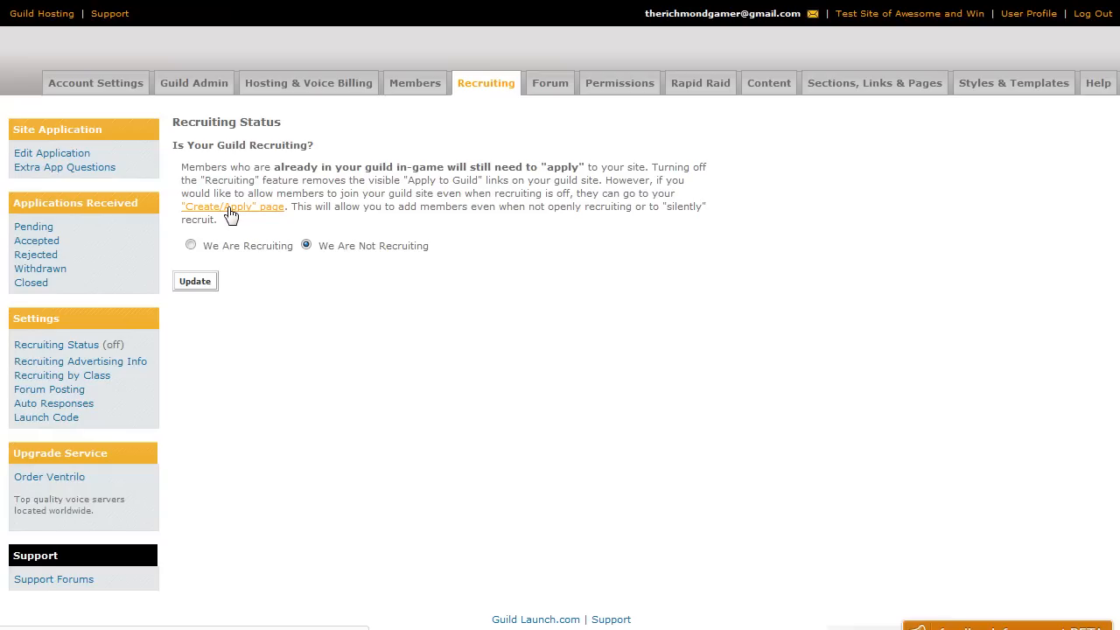
Set the guild back to We Are Recruiting and return to the recruiting overview
{"action": "left_click", "coordinate": [190, 245]}
{"action": "left_click", "coordinate": [196, 286]}
{"action": "left_click", "coordinate": [486, 83]}
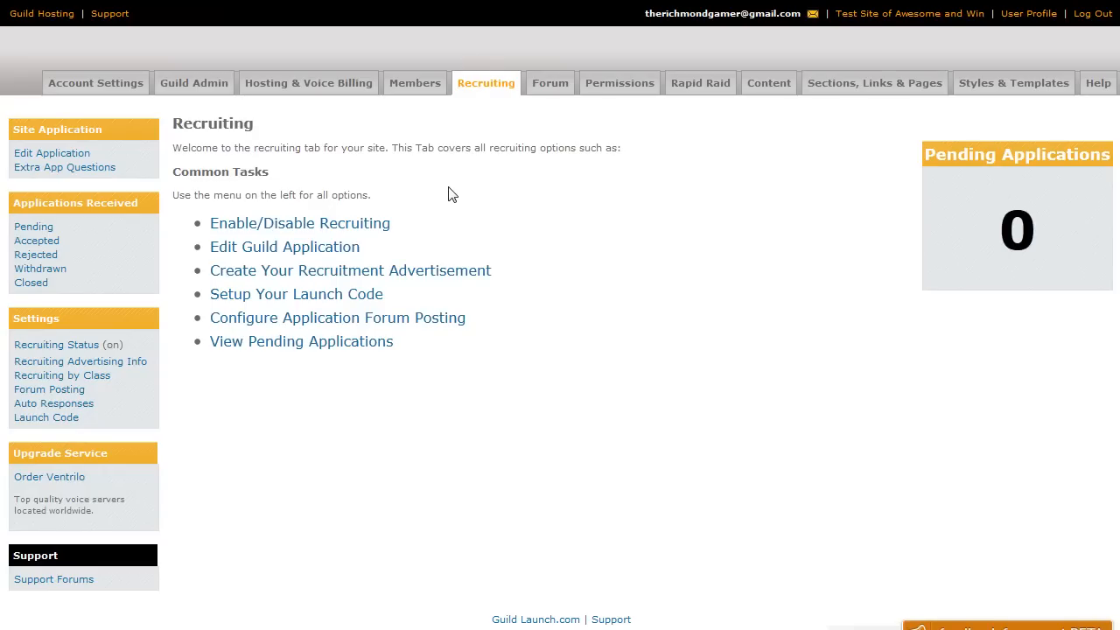
{"action": "left_click", "coordinate": [321, 250]}
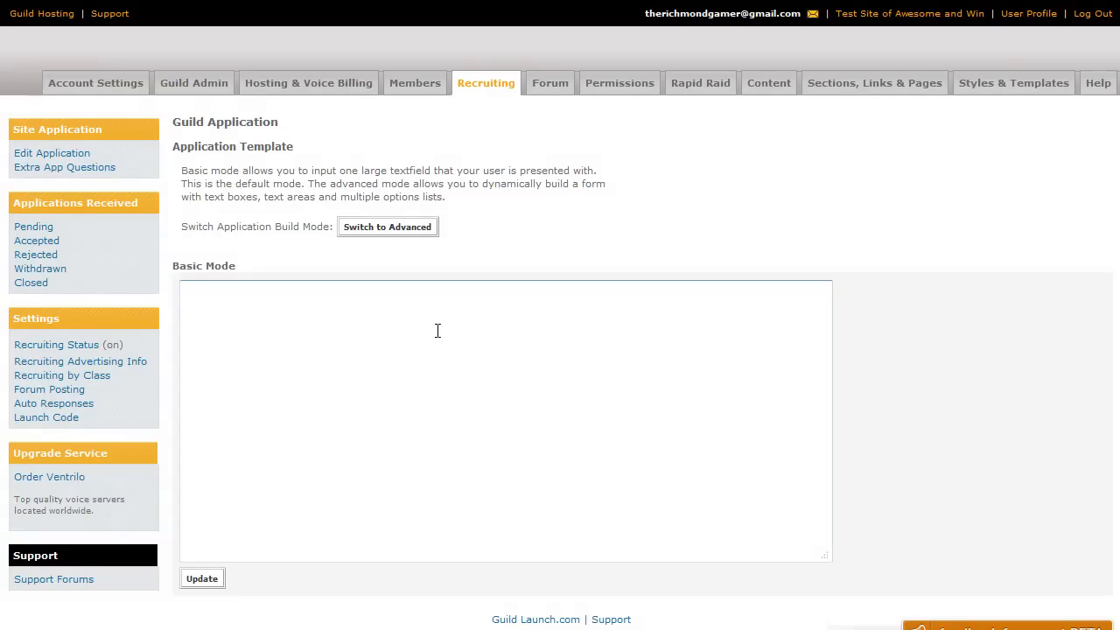
Switch the application to Advanced and add instructions 'Please answer all questions to the fullest of your abilities. kthx'
{"action": "left_click", "coordinate": [398, 338]}
{"action": "left_click", "coordinate": [404, 232]}
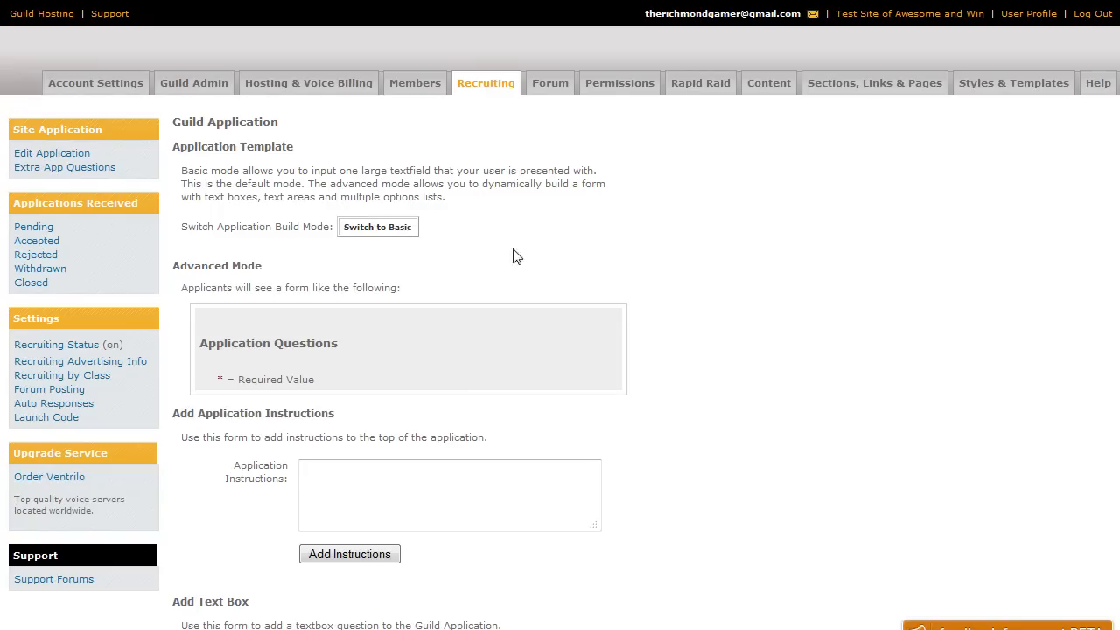
{"action": "left_click", "coordinate": [302, 473]}
{"action": "type", "text": "Please answer all questions to the f"}
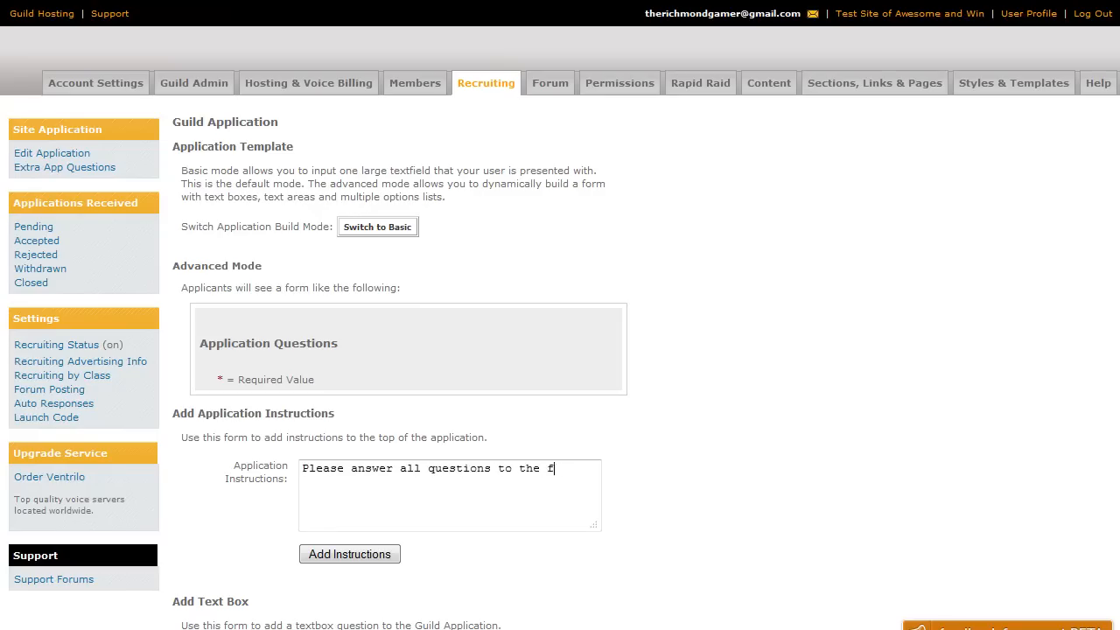
{"action": "type", "text": "ullest of your abilities.  kthx"}
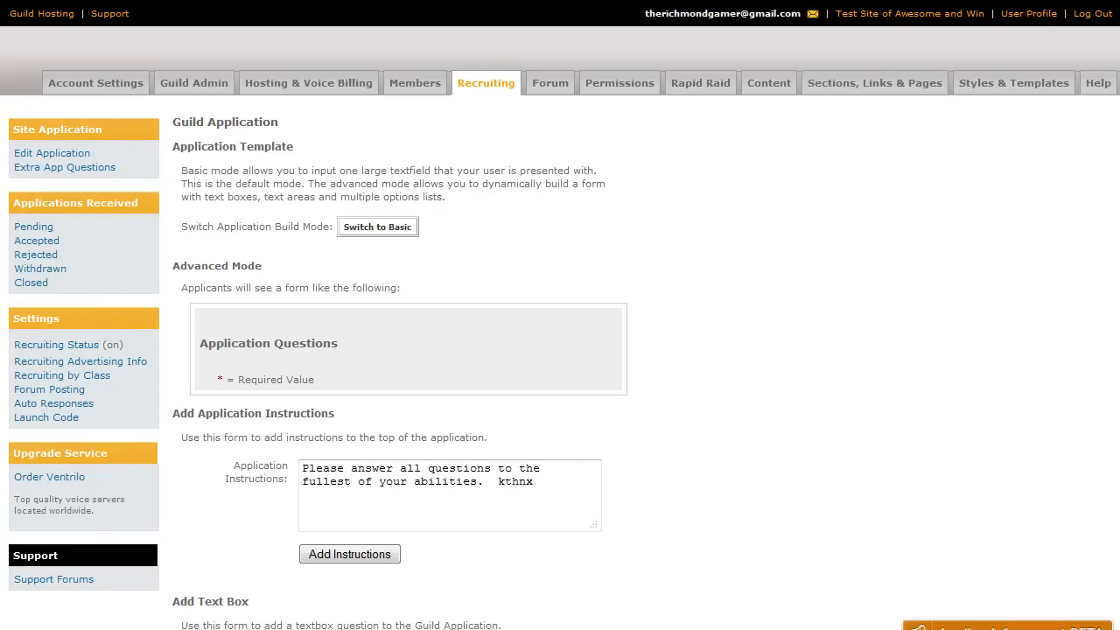
{"action": "scroll", "coordinate": [1074, 422], "scroll_direction": "down", "scroll_amount": 4}
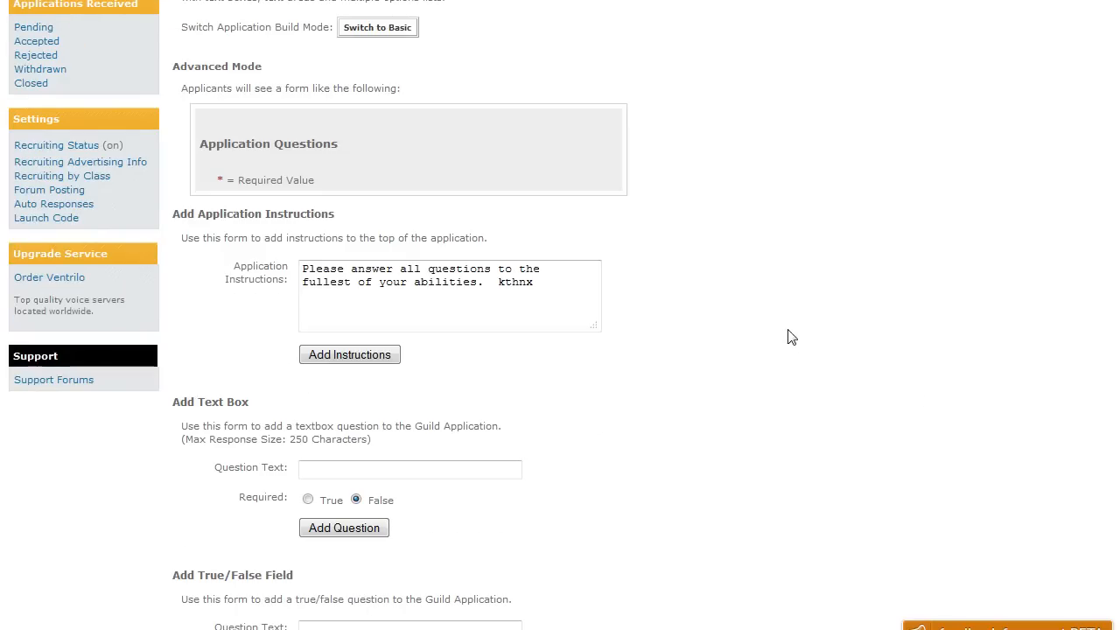
{"action": "left_click", "coordinate": [399, 358]}
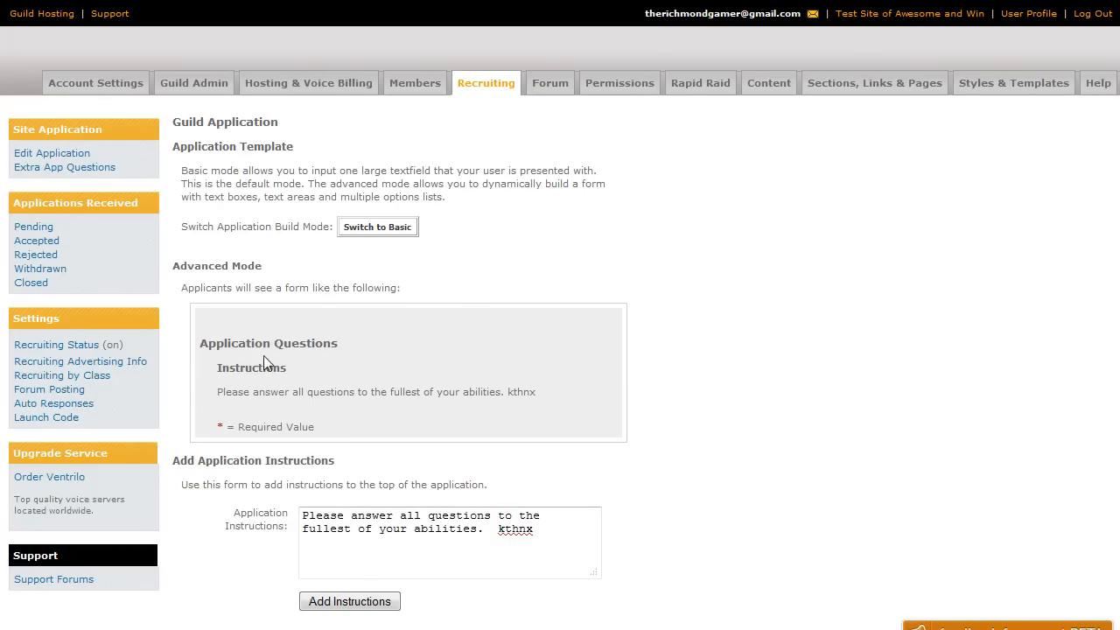
{"action": "scroll", "coordinate": [564, 355], "scroll_direction": "down", "scroll_amount": 6}
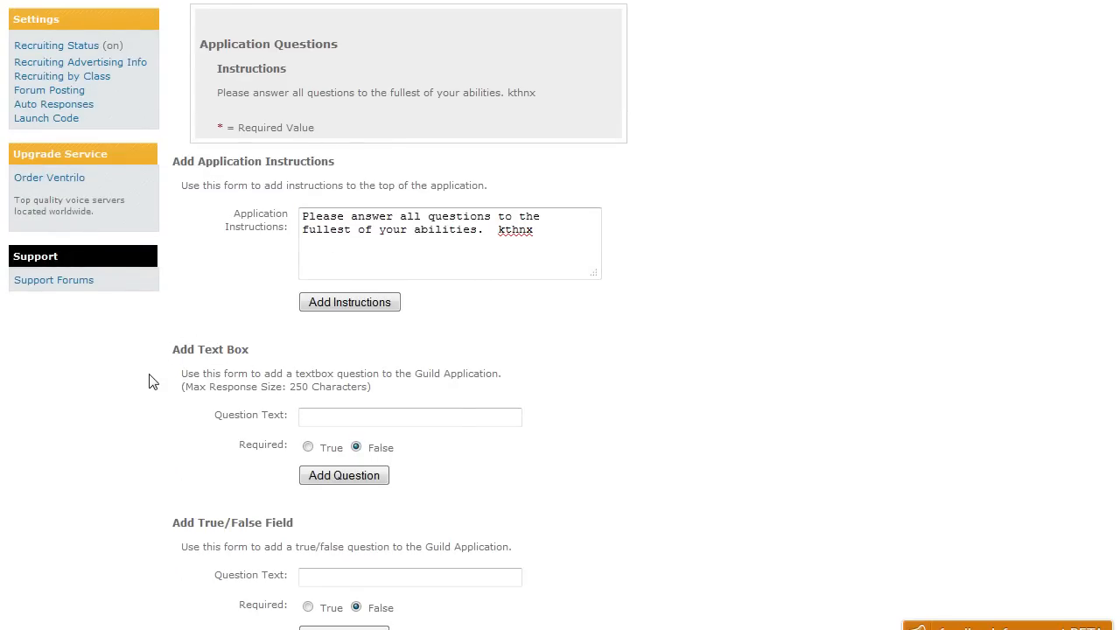
{"action": "scroll", "coordinate": [151, 383], "scroll_direction": "down", "scroll_amount": 4}
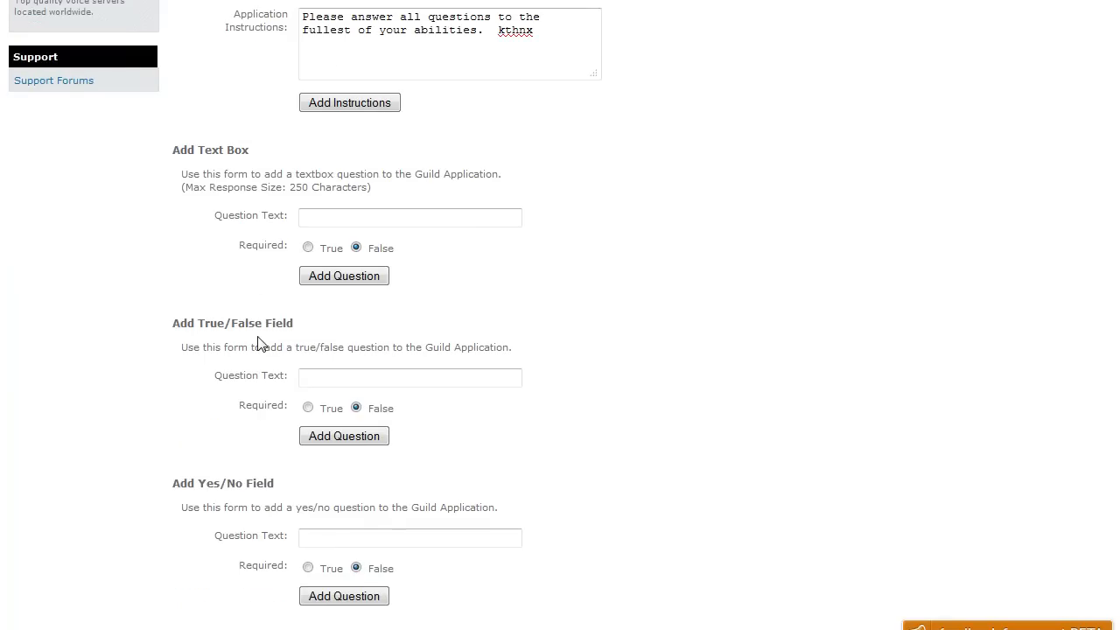
{"action": "scroll", "coordinate": [224, 394], "scroll_direction": "down", "scroll_amount": 3}
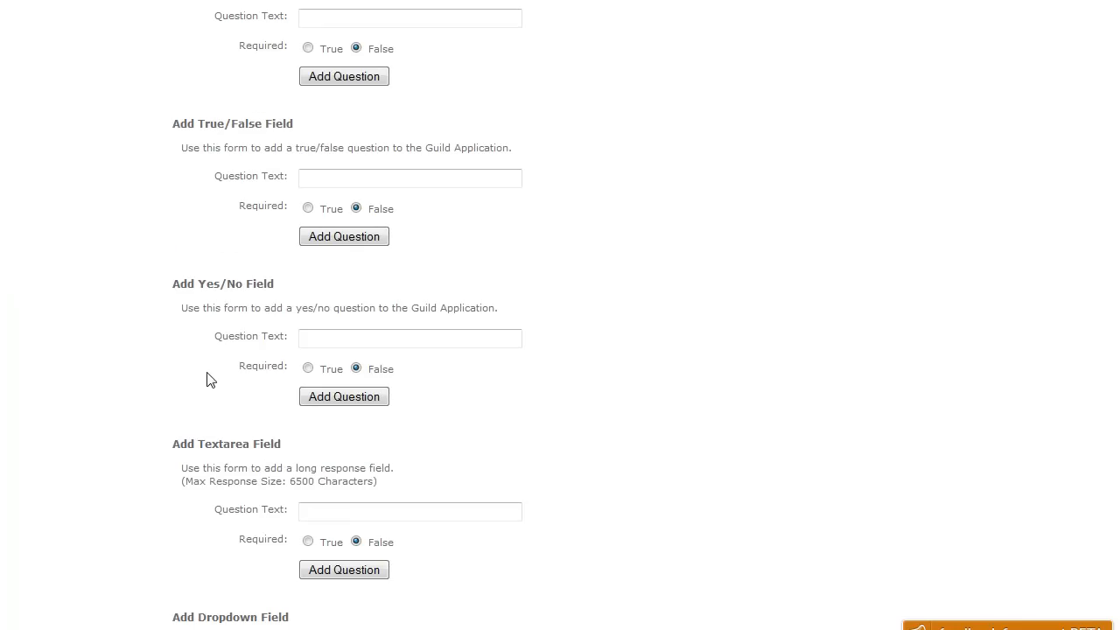
{"action": "scroll", "coordinate": [166, 366], "scroll_direction": "down", "scroll_amount": 2}
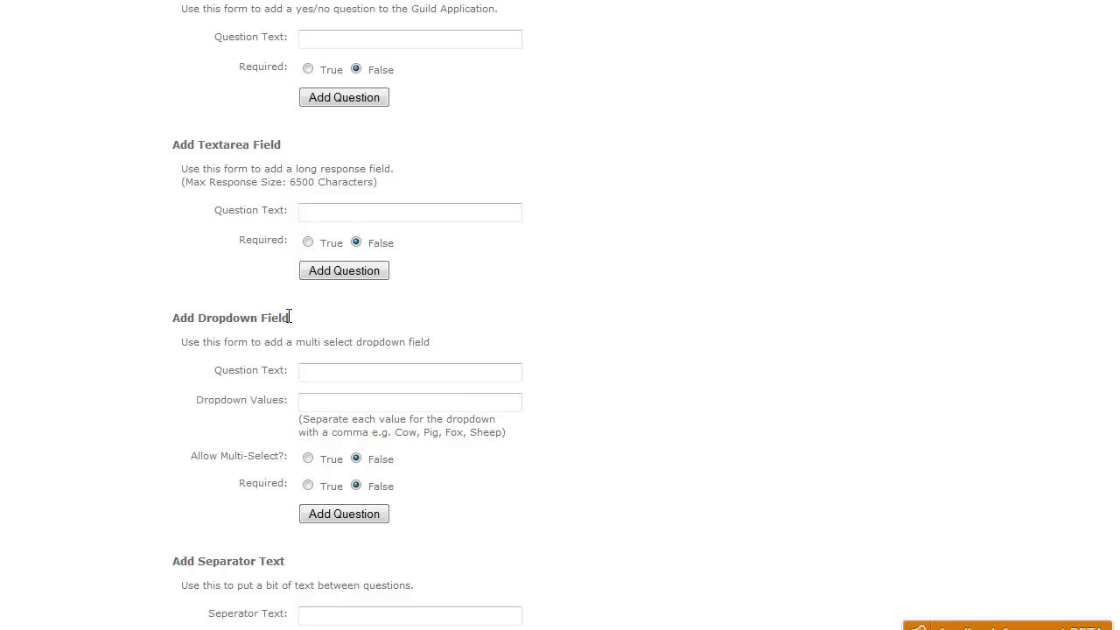
Add dropdown 'Which MMOs are you playing?' with SWTOR, WoW, Minecraft, All of the games ever made
{"action": "left_click", "coordinate": [316, 377]}
{"action": "type", "text": "Which MMO"}
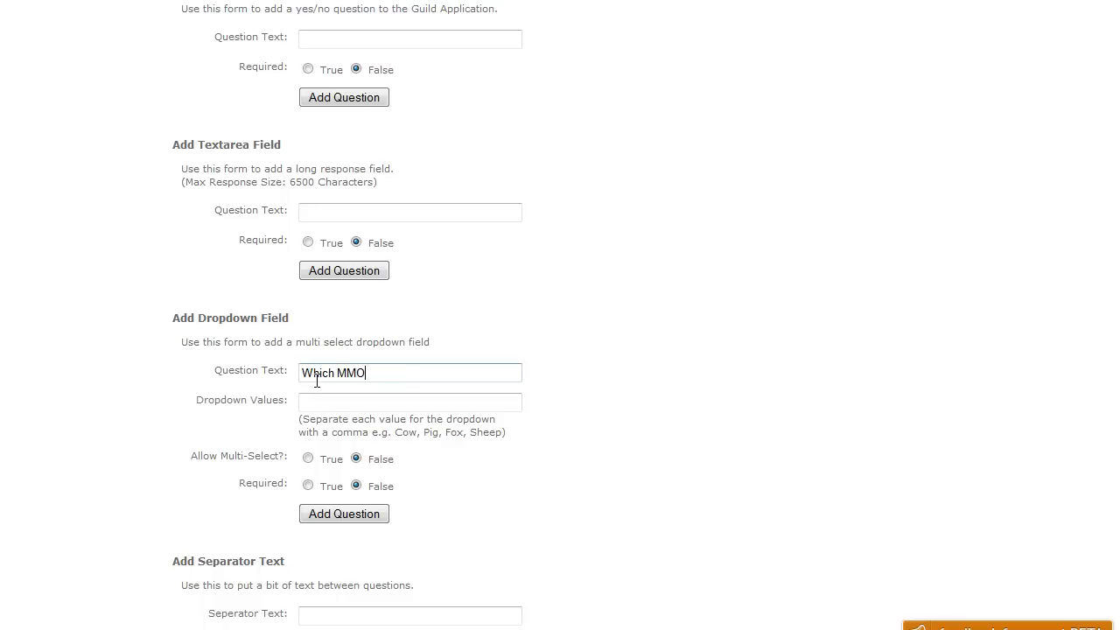
{"action": "type", "text": "s are you playing?"}
{"action": "key", "text": "Tab"}
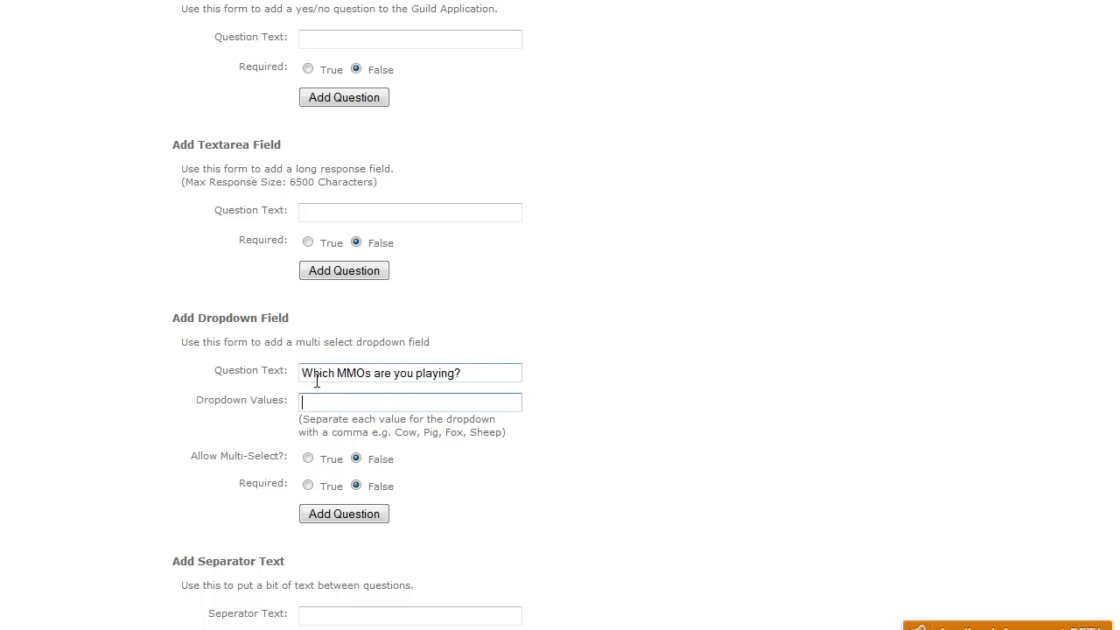
{"action": "type", "text": "SWTOR, WoW, Minecraft, All of the games"}
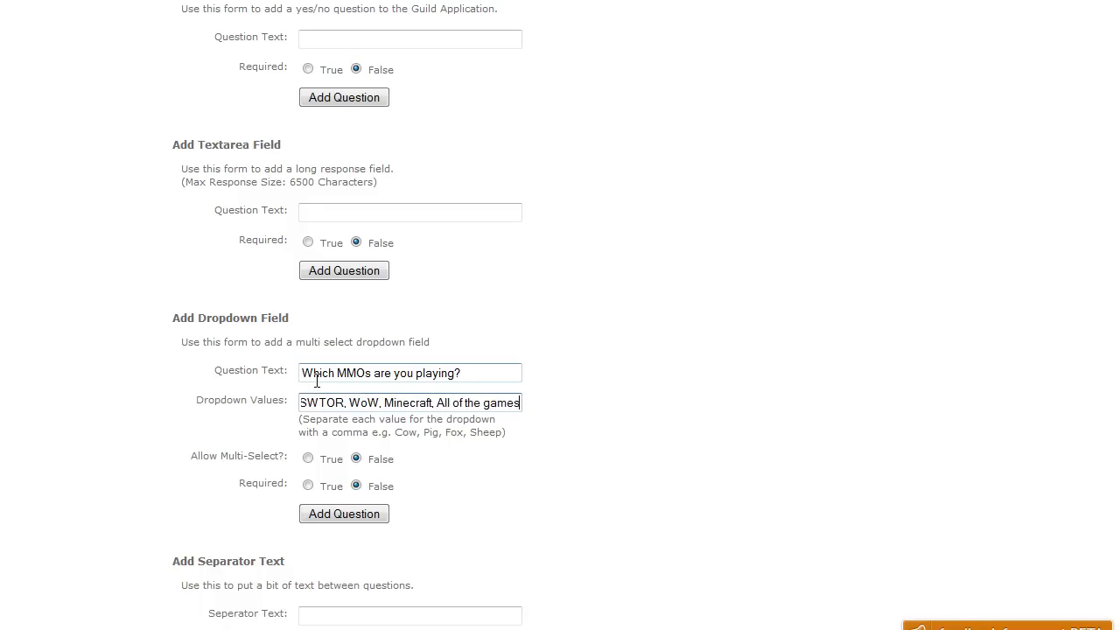
{"action": "type", "text": " ever made"}
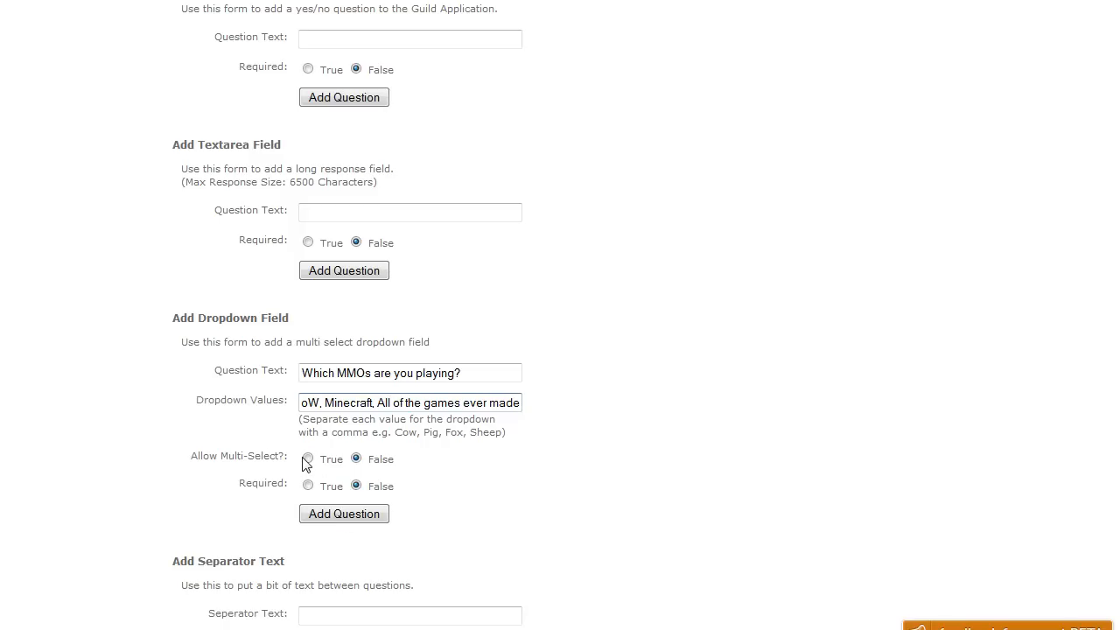
{"action": "left_click", "coordinate": [331, 518]}
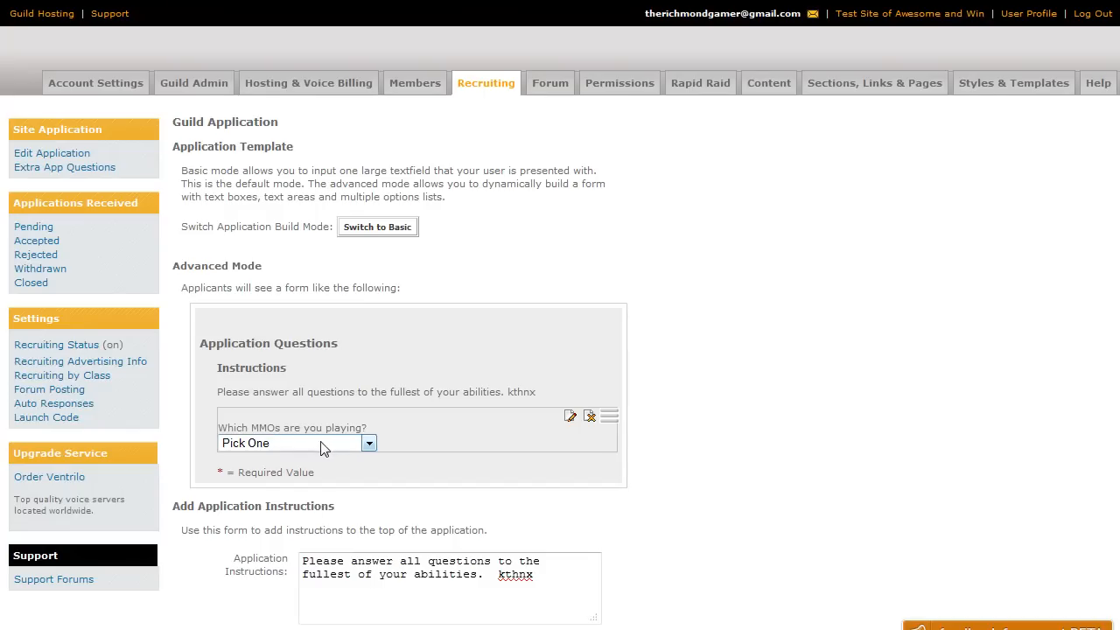
Edit the 'Which MMOs are you playing?' question to allow multiple answers
{"action": "left_click", "coordinate": [370, 442]}
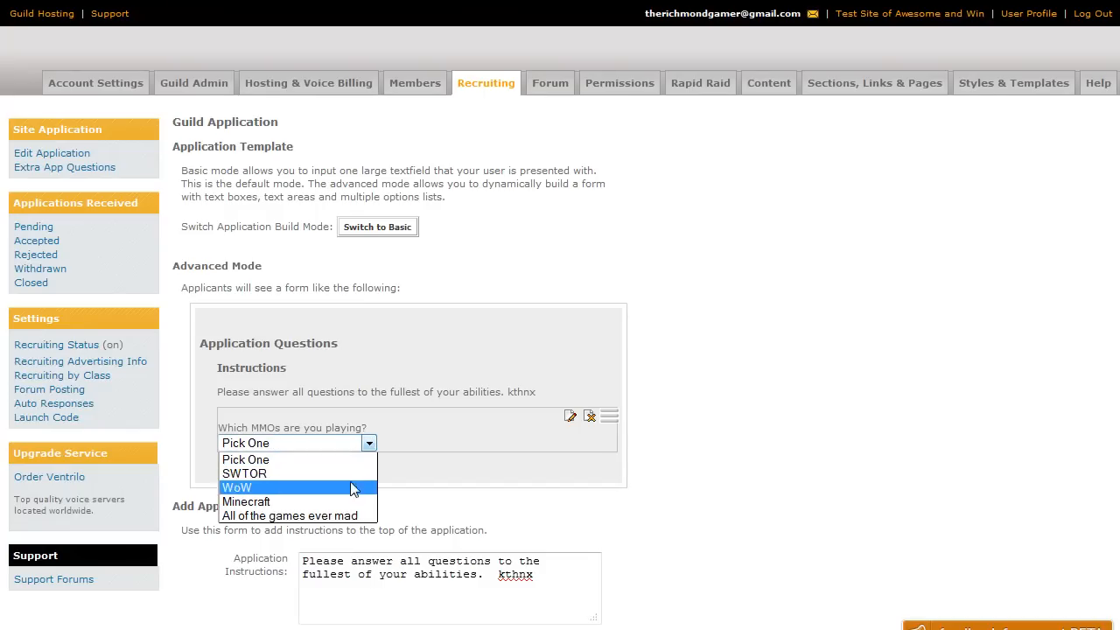
{"action": "left_click", "coordinate": [469, 418]}
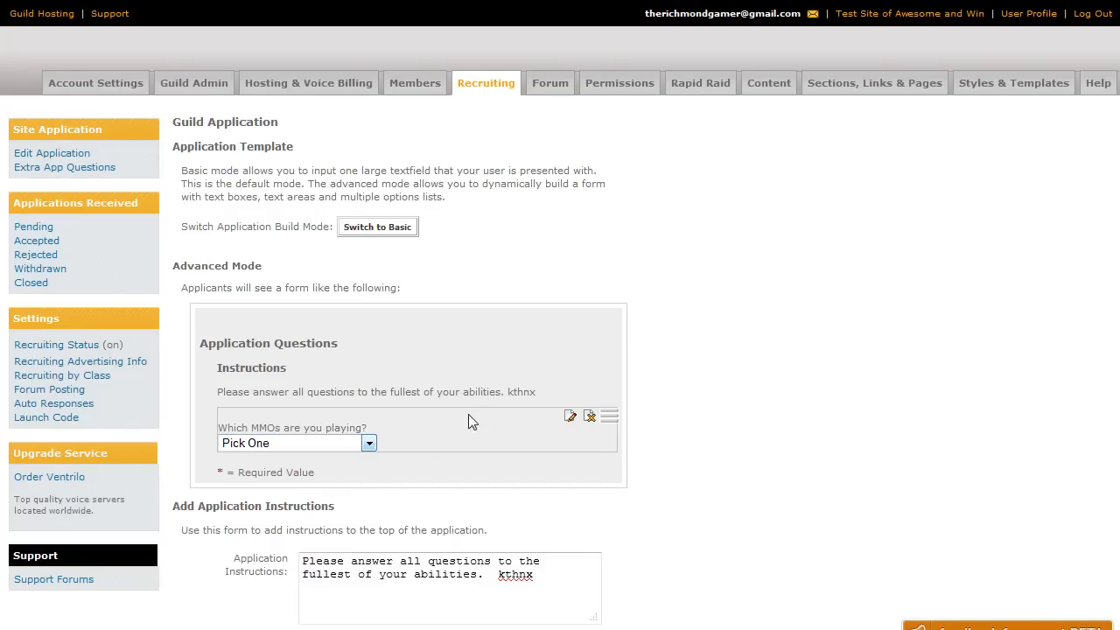
{"action": "left_click", "coordinate": [569, 418]}
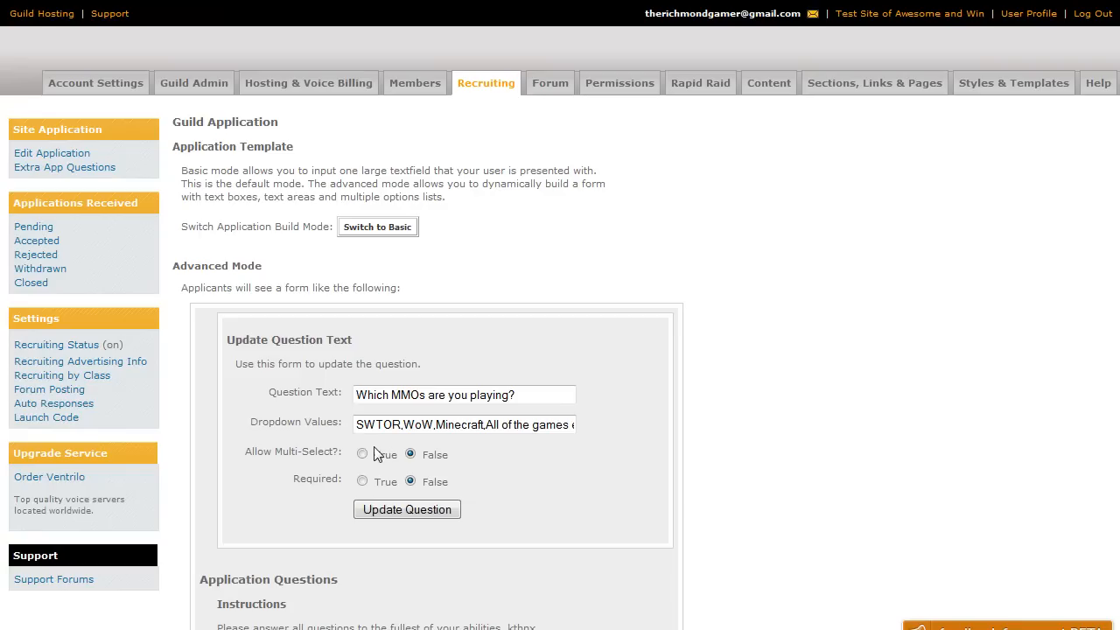
{"action": "left_click", "coordinate": [363, 454]}
{"action": "left_click", "coordinate": [382, 509]}
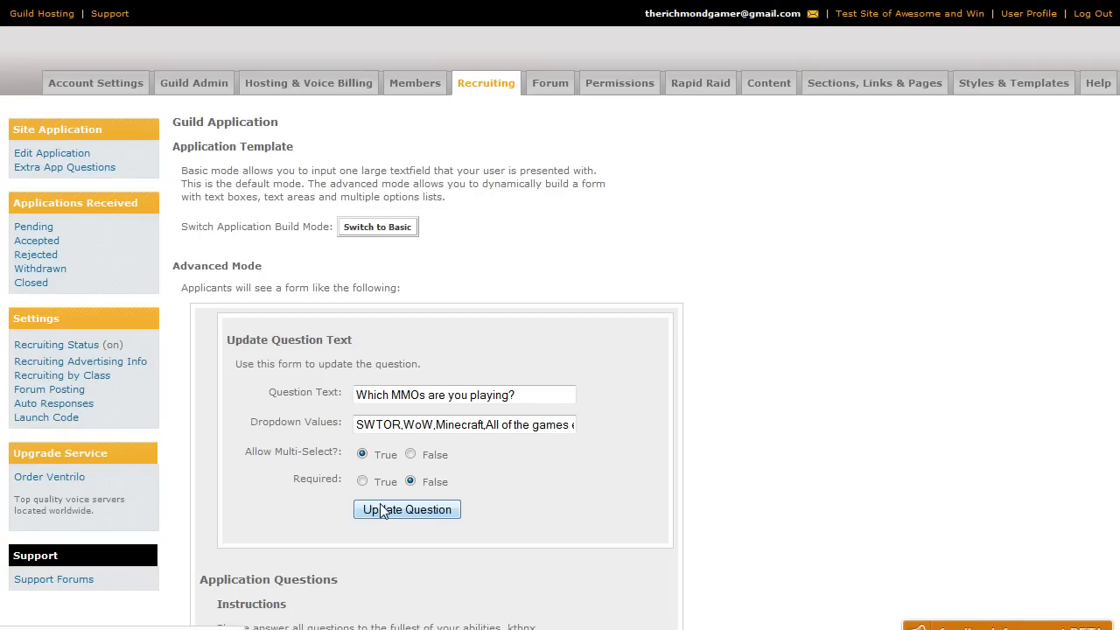
Test the preview list by selecting SWTOR, WoW, Minecraft and several games together
{"action": "left_click", "coordinate": [256, 445]}
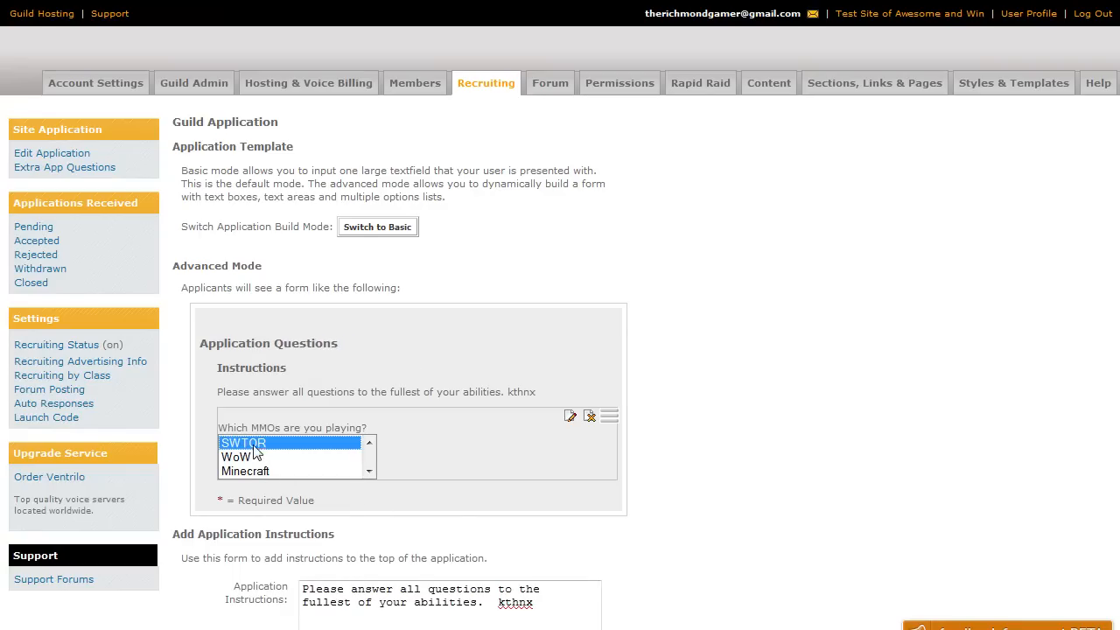
{"action": "left_click", "coordinate": [253, 459]}
{"action": "left_click", "coordinate": [256, 470]}
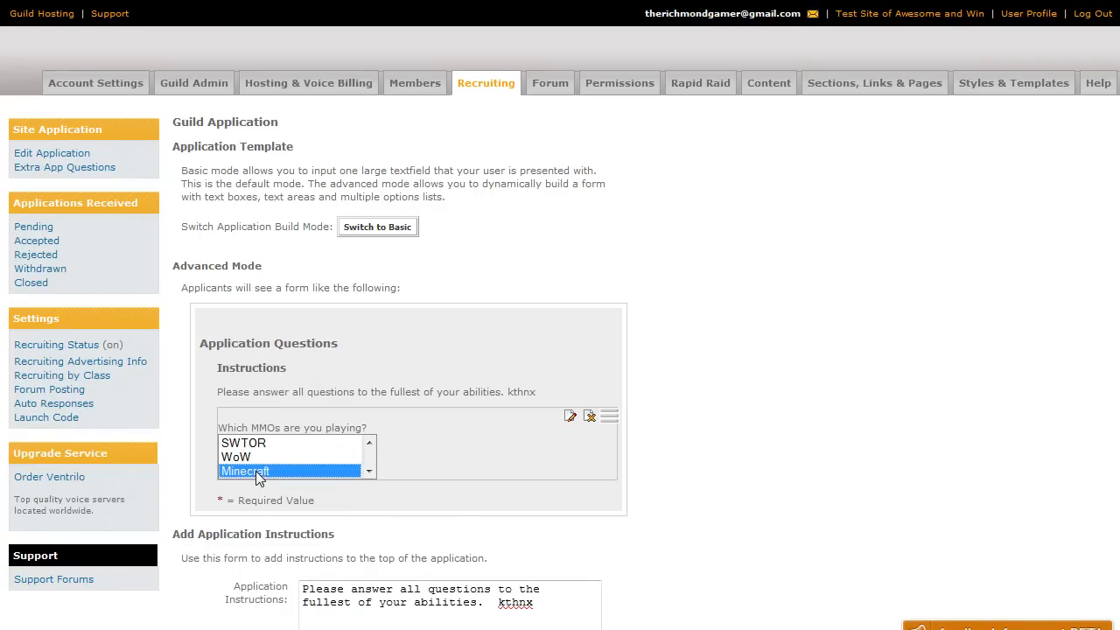
{"action": "scroll", "coordinate": [257, 468], "scroll_direction": "down", "scroll_amount": 1}
{"action": "scroll", "coordinate": [260, 457], "scroll_direction": "up", "scroll_amount": 1}
{"action": "left_click", "coordinate": [258, 444], "text": "ctrl"}
{"action": "left_click", "coordinate": [258, 459], "text": "ctrl"}
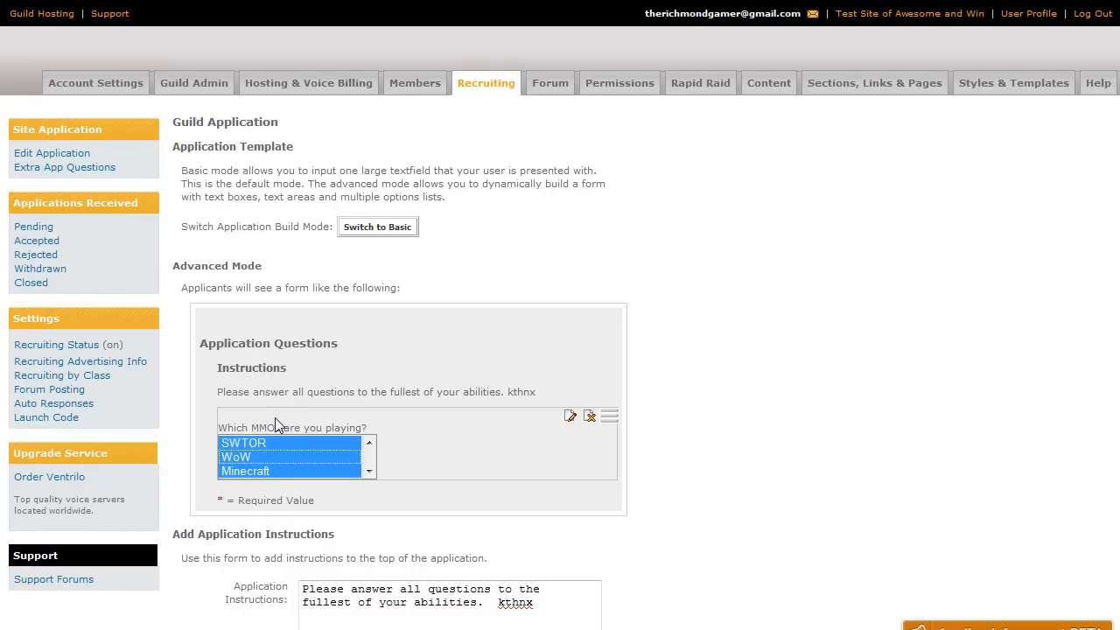
{"action": "left_click", "coordinate": [270, 443]}
{"action": "left_click_drag", "start_coordinate": [273, 456], "coordinate": [271, 489]}
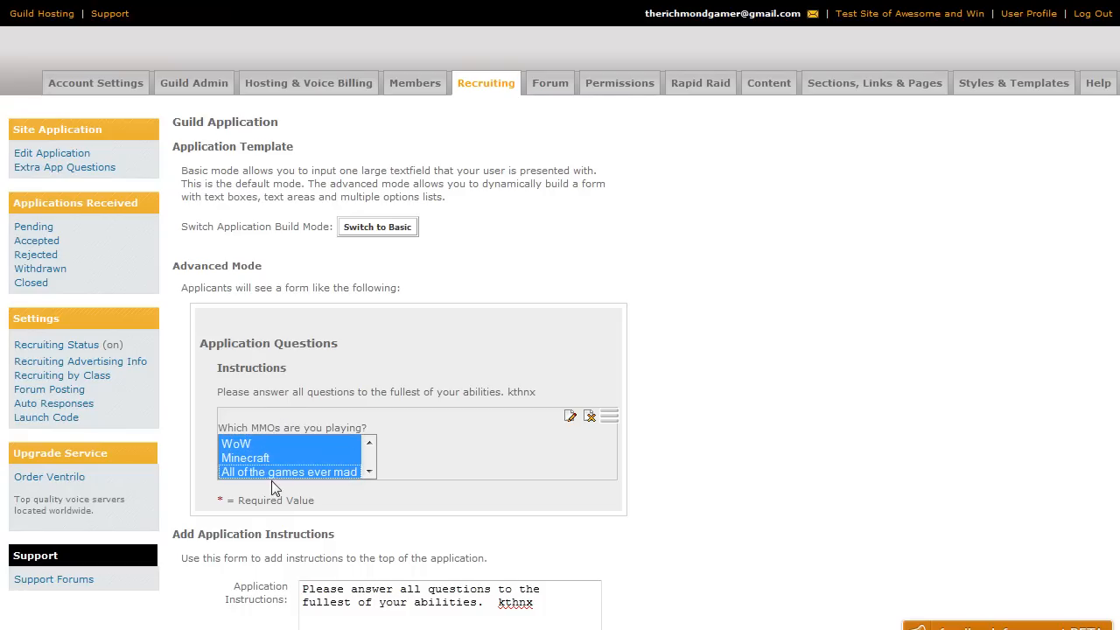
Set the MMOs question's Required option to True and update it
{"action": "scroll", "coordinate": [507, 337], "scroll_direction": "down", "scroll_amount": 2}
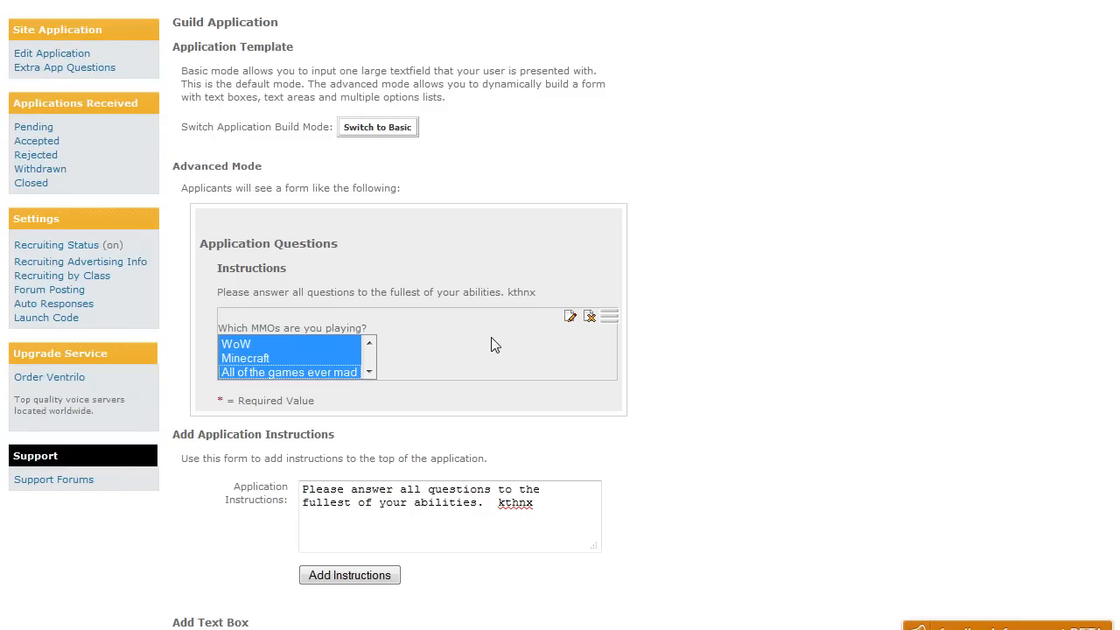
{"action": "left_click", "coordinate": [569, 316]}
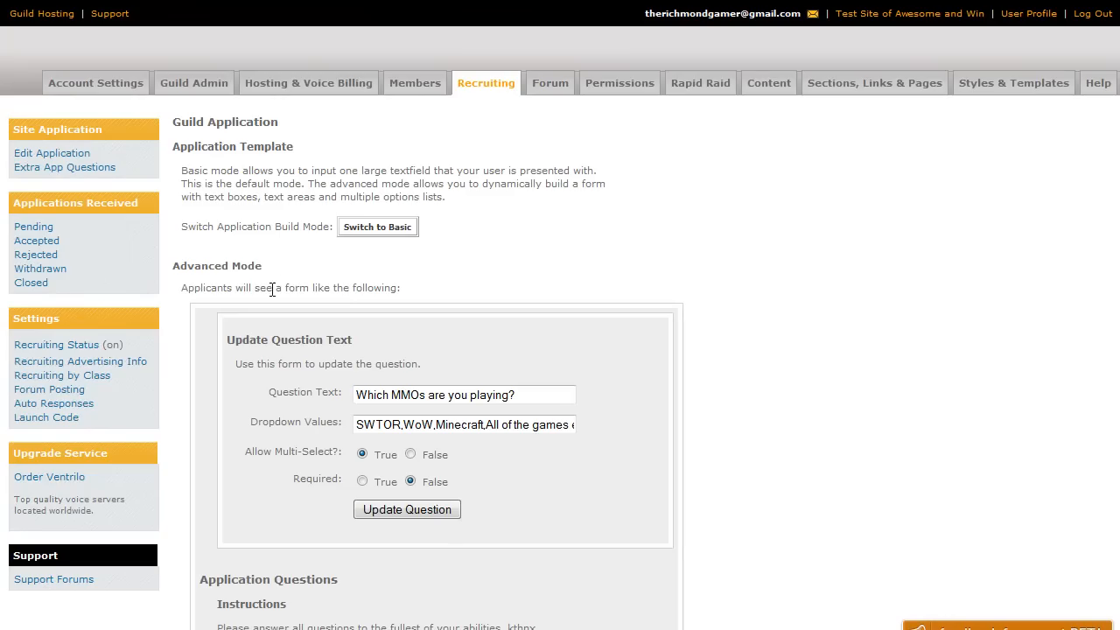
{"action": "left_click", "coordinate": [362, 480]}
{"action": "left_click", "coordinate": [408, 510]}
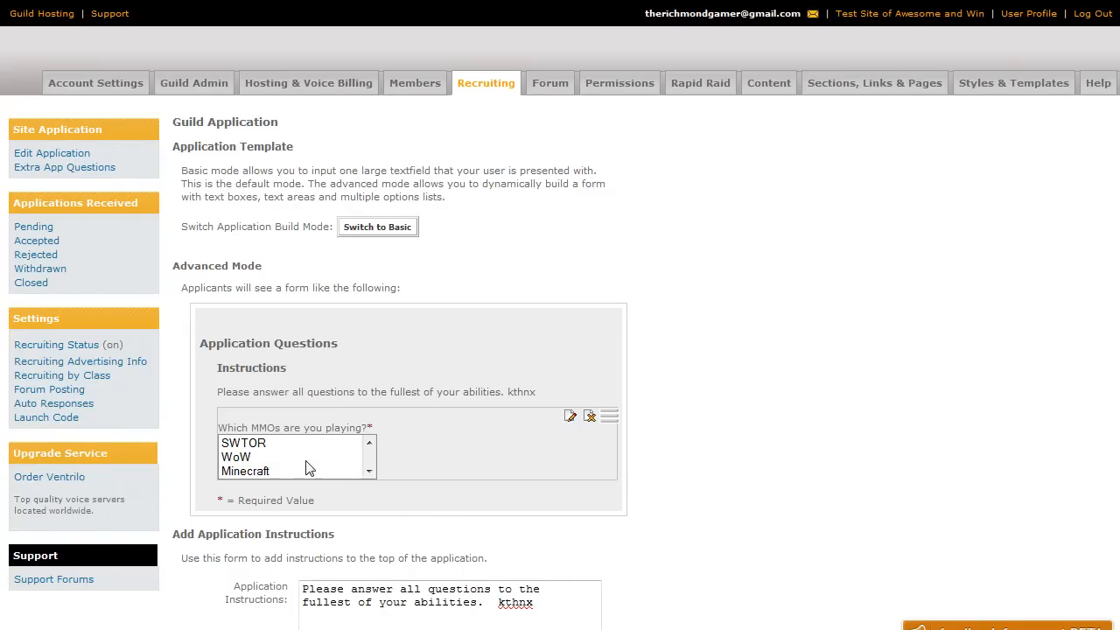
Add a required True/False question 'This site is awesome.' to the application
{"action": "scroll", "coordinate": [314, 420], "scroll_direction": "down", "scroll_amount": 5}
{"action": "scroll", "coordinate": [307, 379], "scroll_direction": "down", "scroll_amount": 2}
{"action": "left_click", "coordinate": [303, 350]}
{"action": "type", "text": "This site is awesome."}
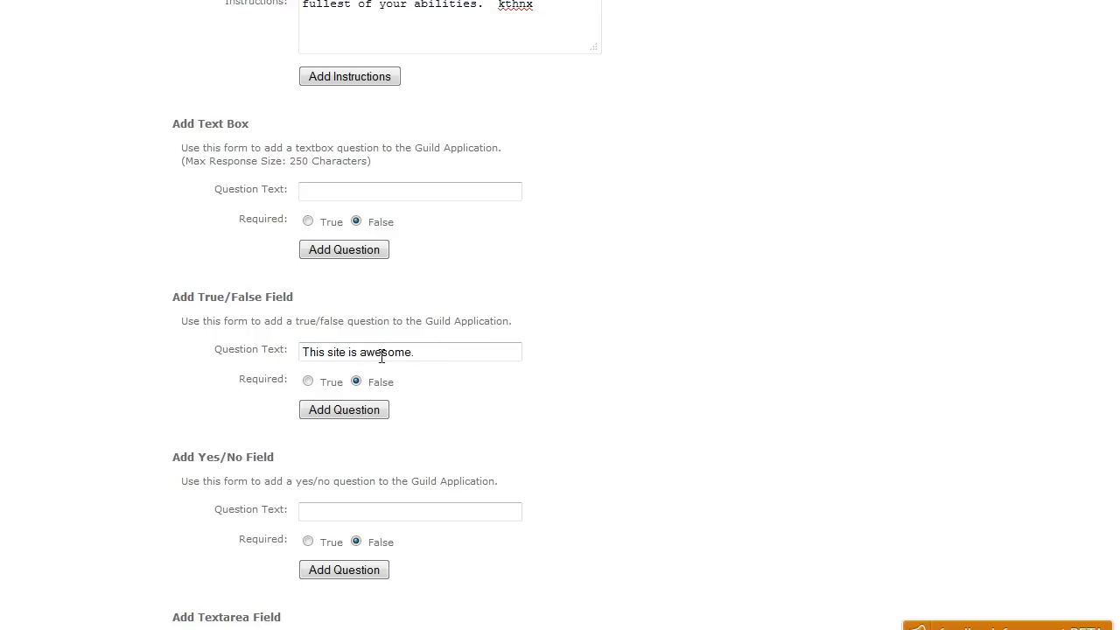
{"action": "left_click", "coordinate": [308, 381]}
{"action": "left_click", "coordinate": [350, 409]}
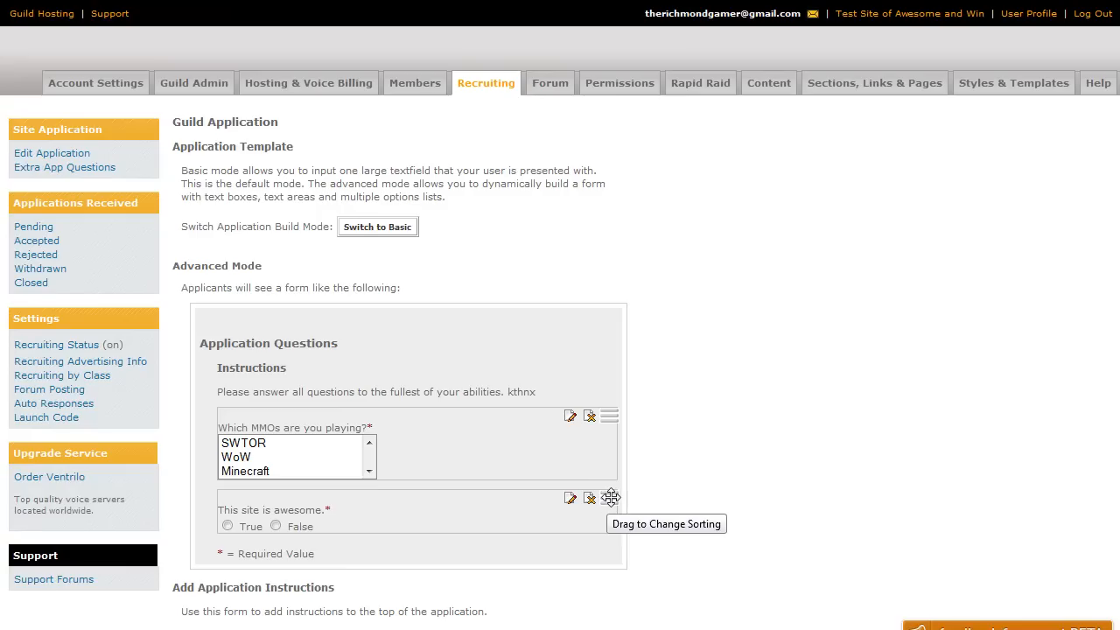
Reorder the 'This site is awesome.' question, then delete it and confirm
{"action": "left_click_drag", "start_coordinate": [610, 498], "coordinate": [609, 395]}
{"action": "left_click_drag", "start_coordinate": [617, 474], "coordinate": [618, 415]}
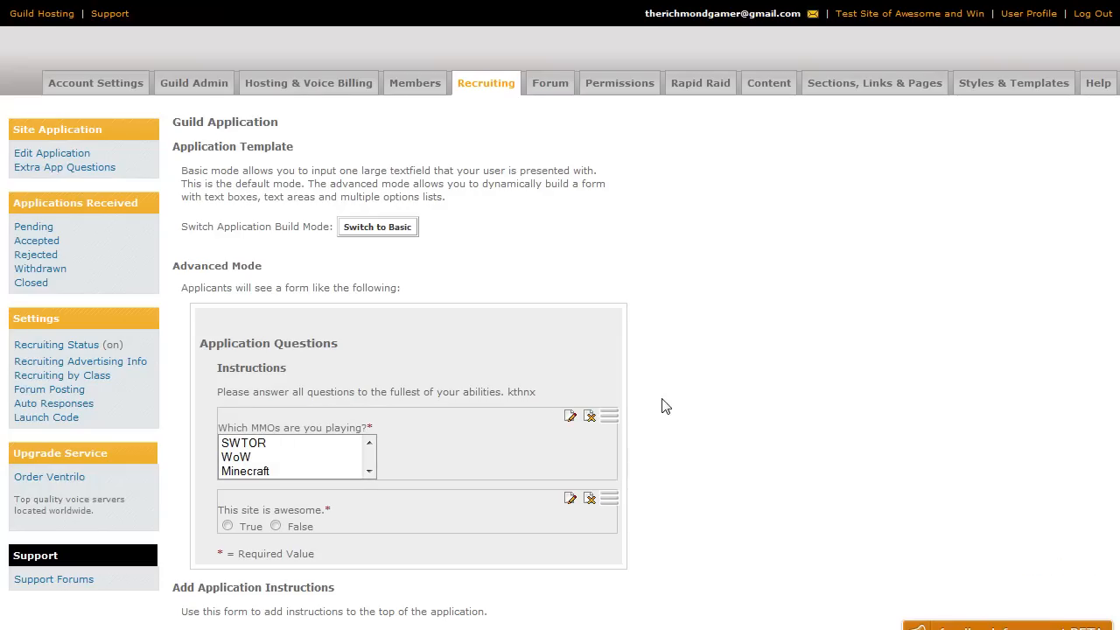
{"action": "left_click", "coordinate": [590, 498]}
{"action": "left_click", "coordinate": [550, 269]}
Open Create Your Recruitment Advertisement from the Recruiting overview and begin the Guild Description
{"action": "left_click", "coordinate": [500, 91]}
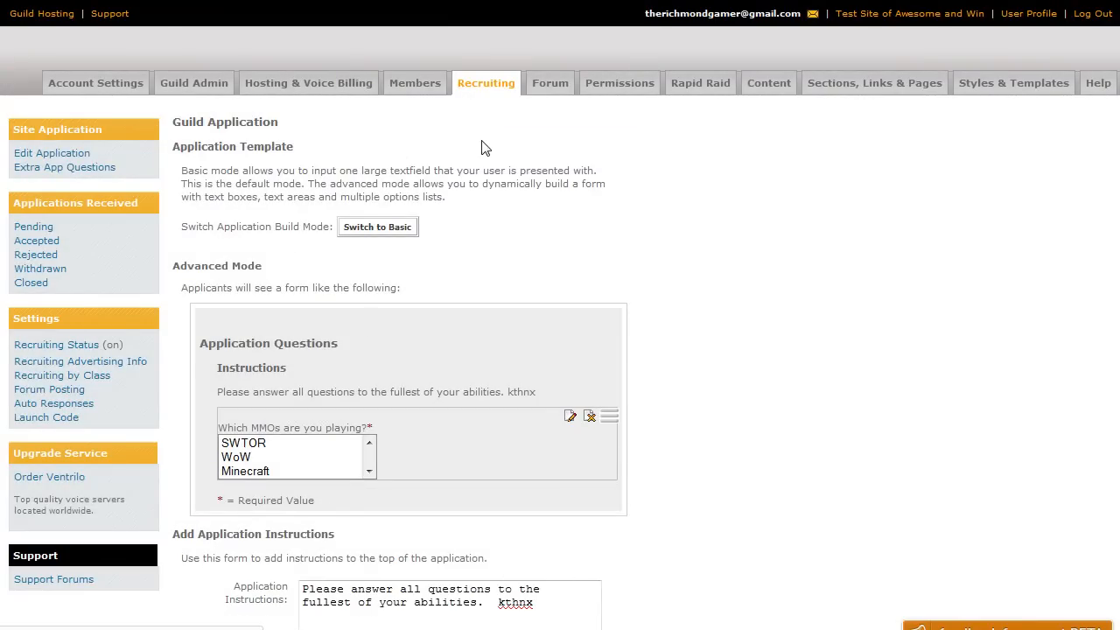
{"action": "left_click", "coordinate": [333, 277]}
{"action": "left_click", "coordinate": [335, 338]}
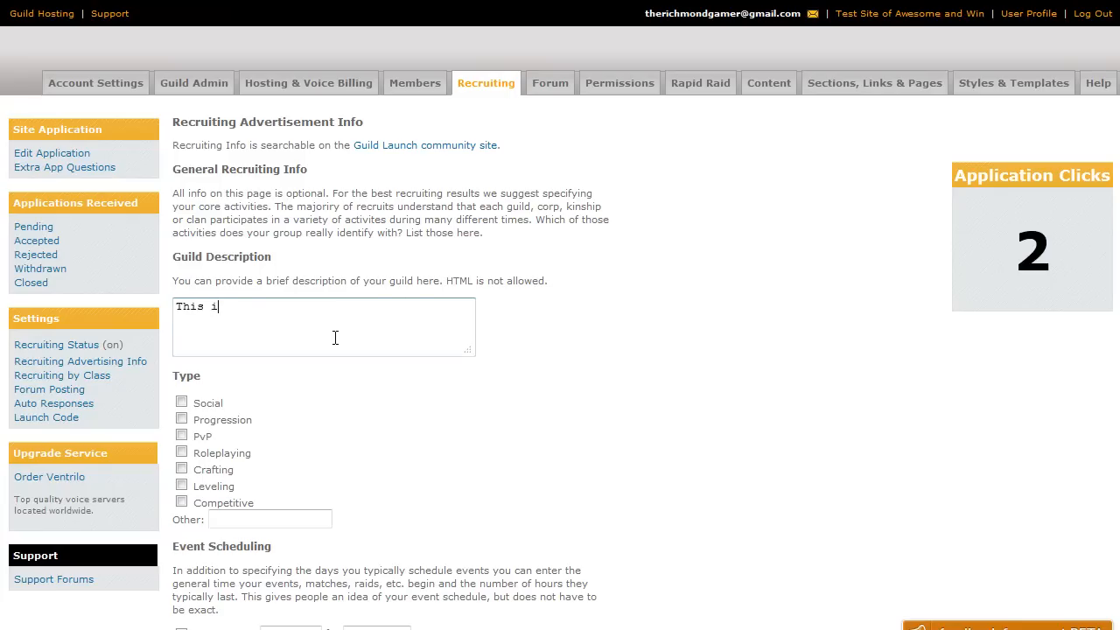
Finish the guild description and tag the guild PvP, Leveling and Competitive
{"action": "type", "text": "s sit"}
{"action": "key", "text": "BackSpace"}
{"action": "key", "text": "BackSpace"}
{"action": "key", "text": "BackSpace"}
{"action": "key", "text": "BackSpace"}
{"action": "key", "text": "BackSpace"}
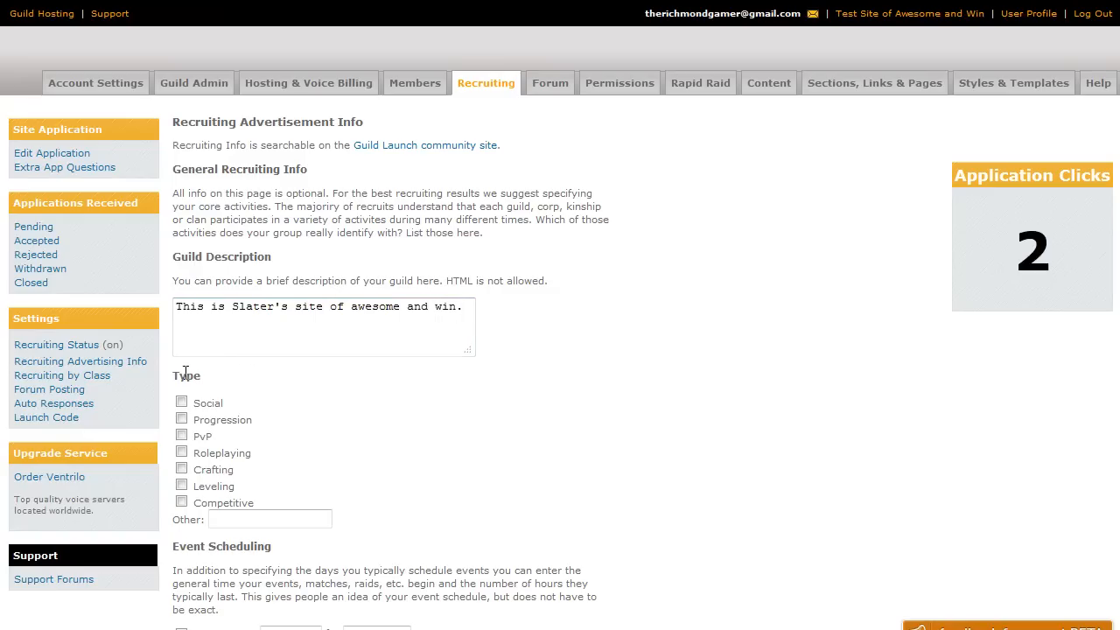
{"action": "left_click", "coordinate": [182, 438]}
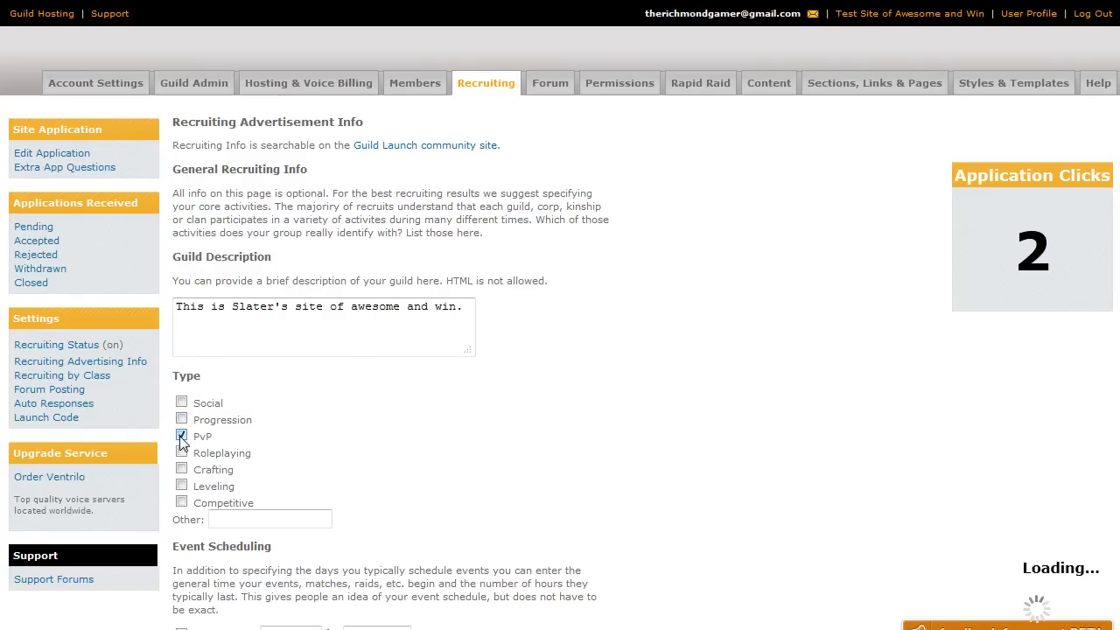
{"action": "left_click", "coordinate": [181, 486]}
{"action": "left_click", "coordinate": [181, 501]}
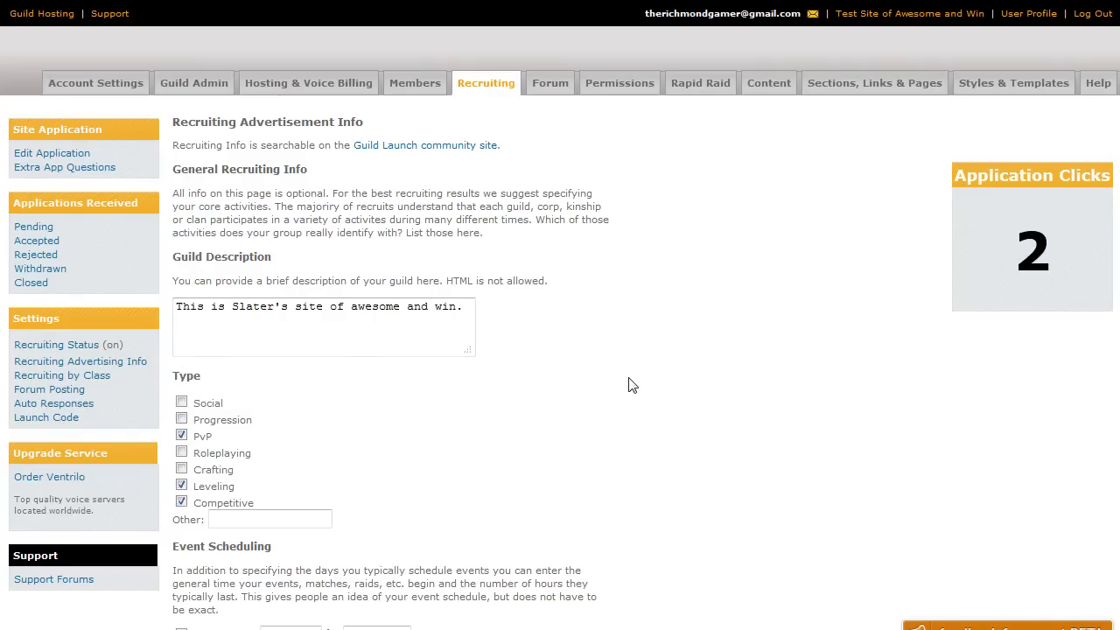
Schedule Tuesday and Thursday events starting at 7 pm, running until done
{"action": "scroll", "coordinate": [613, 367], "scroll_direction": "down", "scroll_amount": 3}
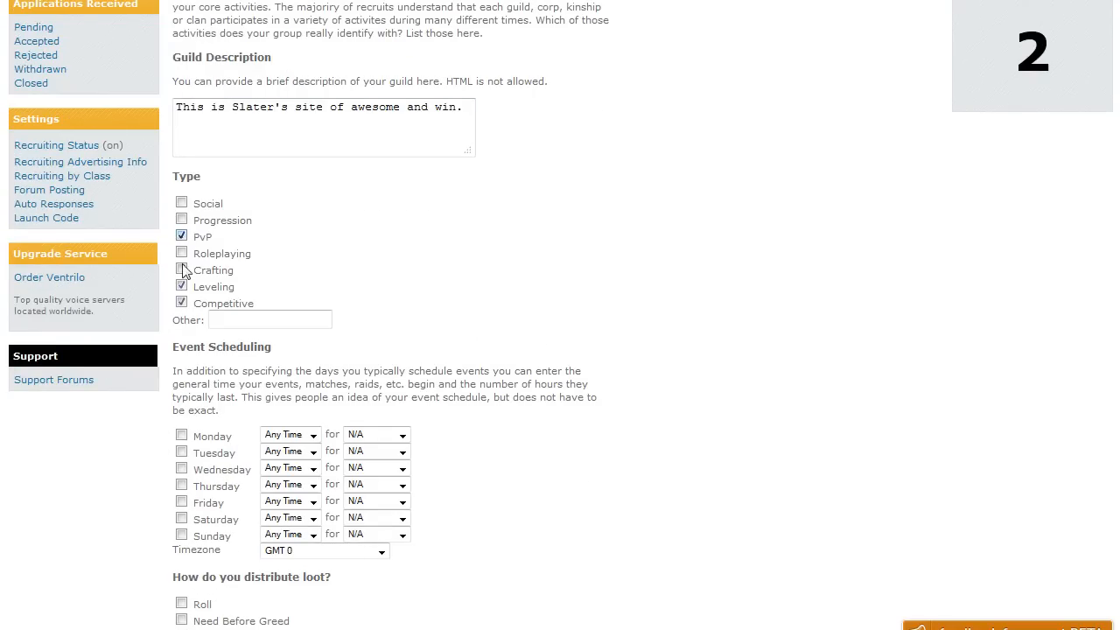
{"action": "left_click", "coordinate": [182, 487]}
{"action": "left_click", "coordinate": [181, 451]}
{"action": "left_click", "coordinate": [283, 453]}
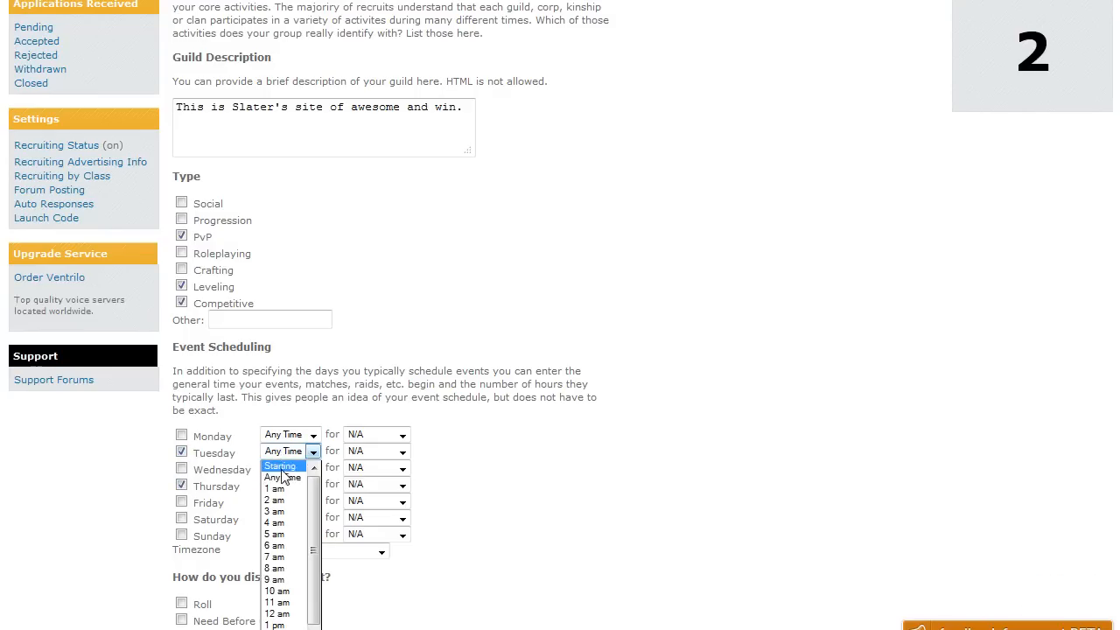
{"action": "scroll", "coordinate": [284, 542], "scroll_direction": "down", "scroll_amount": 2}
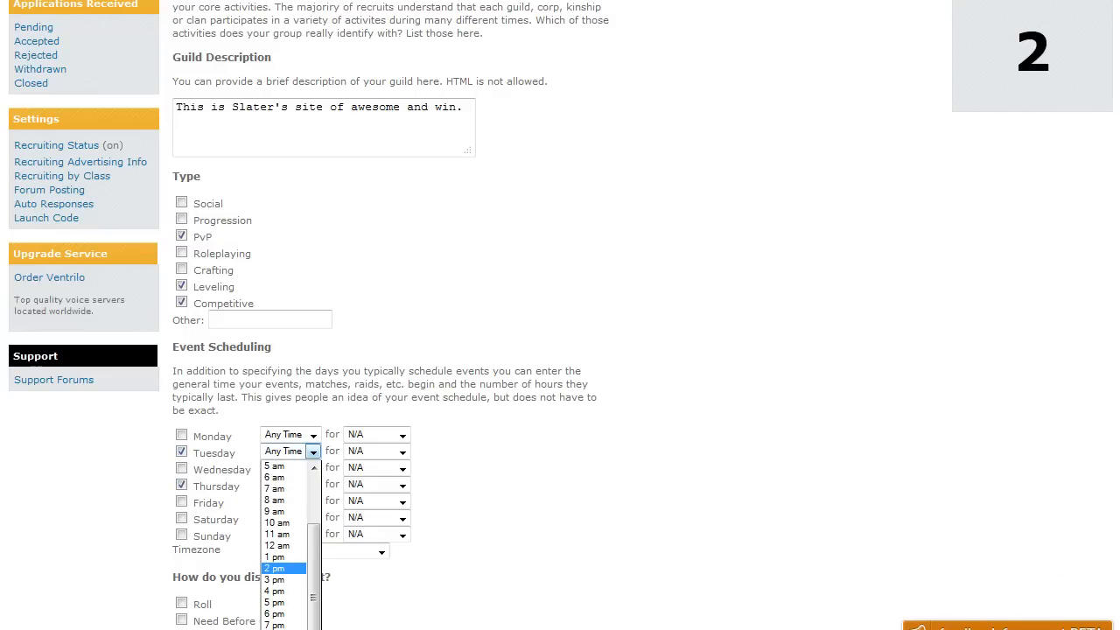
{"action": "left_click", "coordinate": [274, 624]}
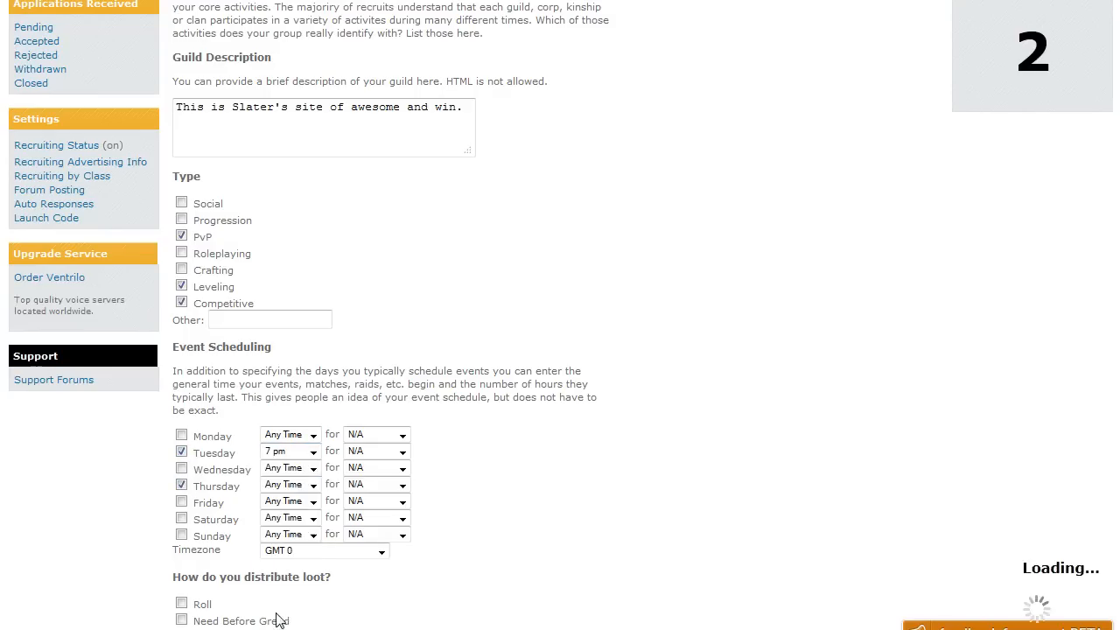
{"action": "left_click", "coordinate": [363, 451]}
{"action": "left_click", "coordinate": [369, 488]}
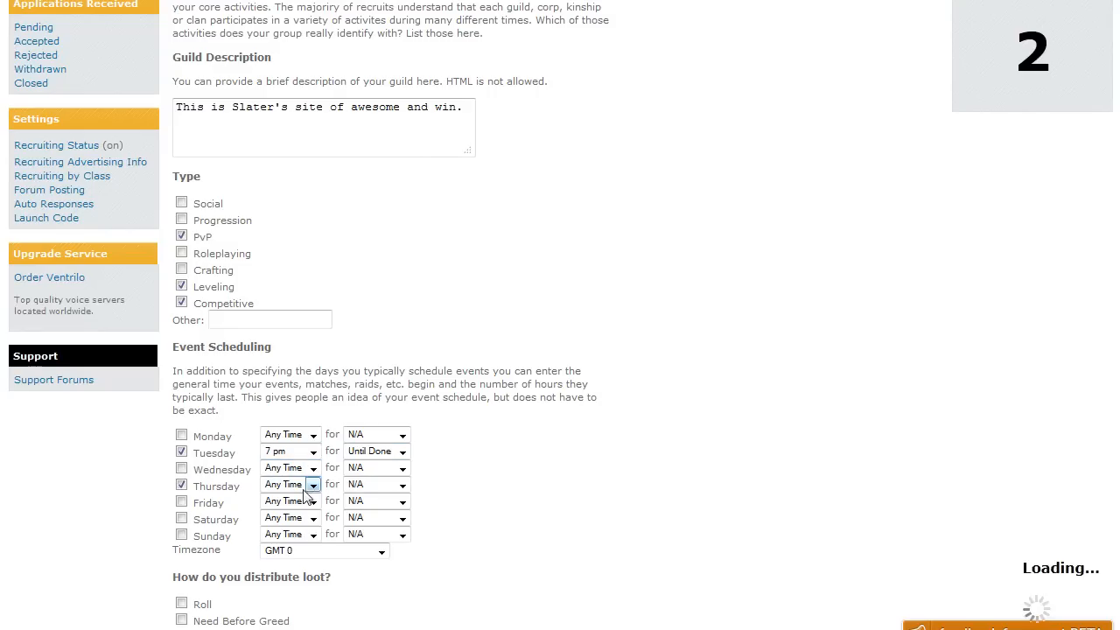
{"action": "left_click", "coordinate": [312, 484]}
{"action": "scroll", "coordinate": [306, 594], "scroll_direction": "down", "scroll_amount": 4}
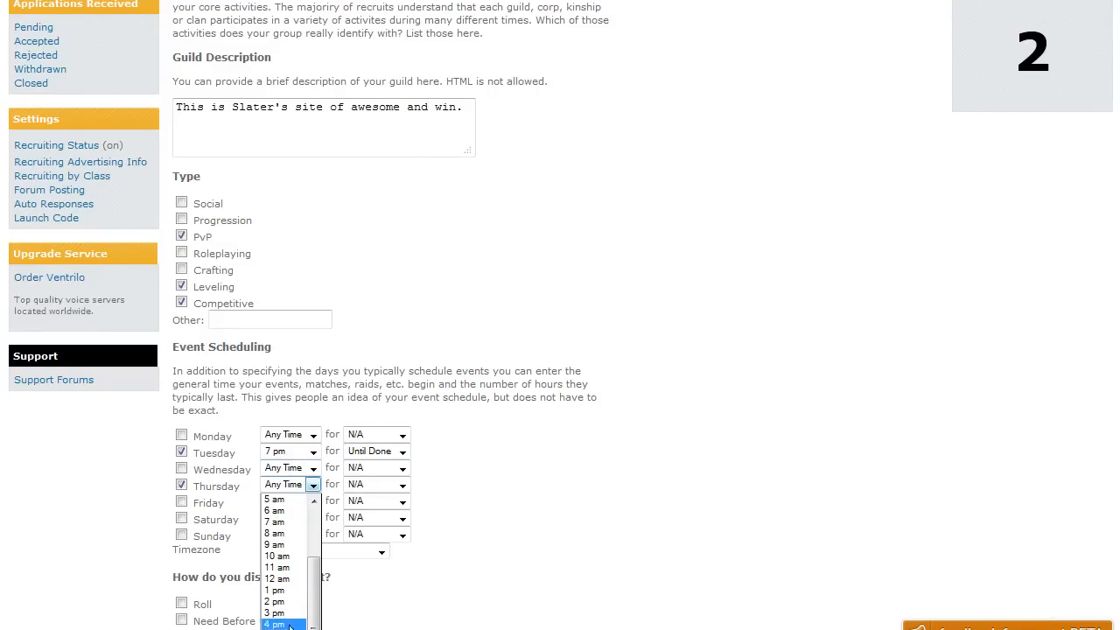
{"action": "left_click", "coordinate": [305, 591]}
{"action": "left_click", "coordinate": [364, 484]}
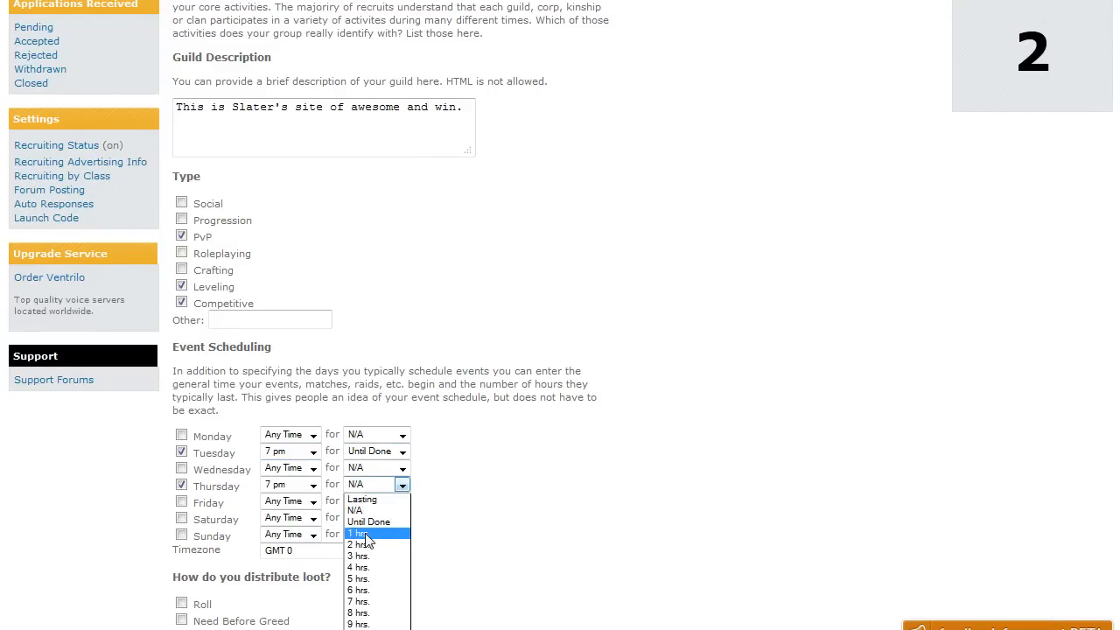
{"action": "left_click", "coordinate": [368, 522]}
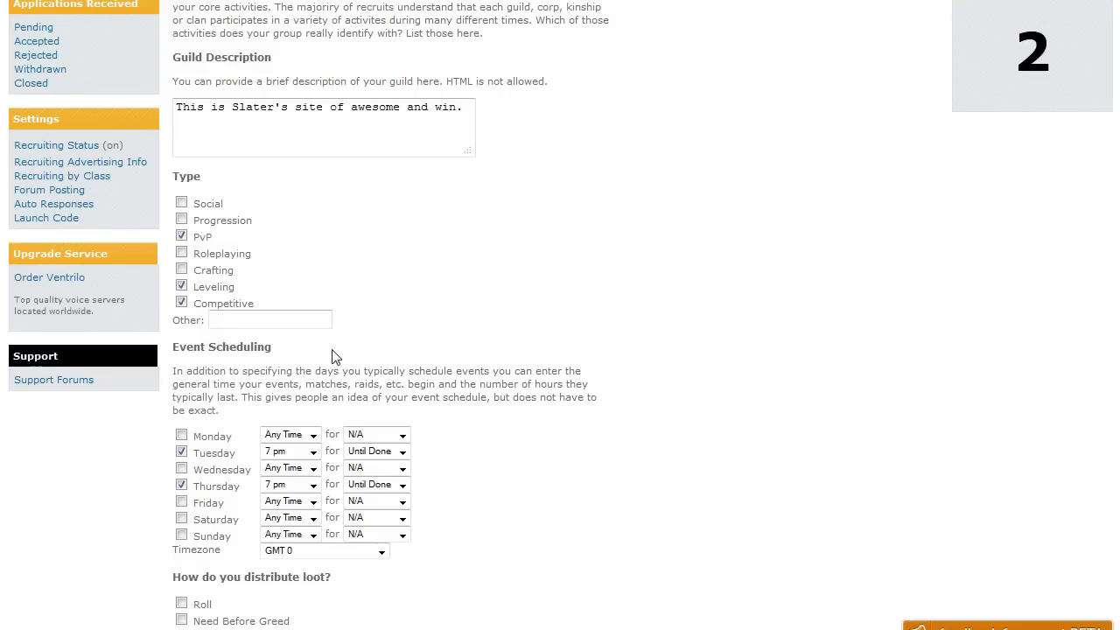
Choose raid event types, leaving 25 Man Raid checked
{"action": "scroll", "coordinate": [333, 356], "scroll_direction": "down", "scroll_amount": 3}
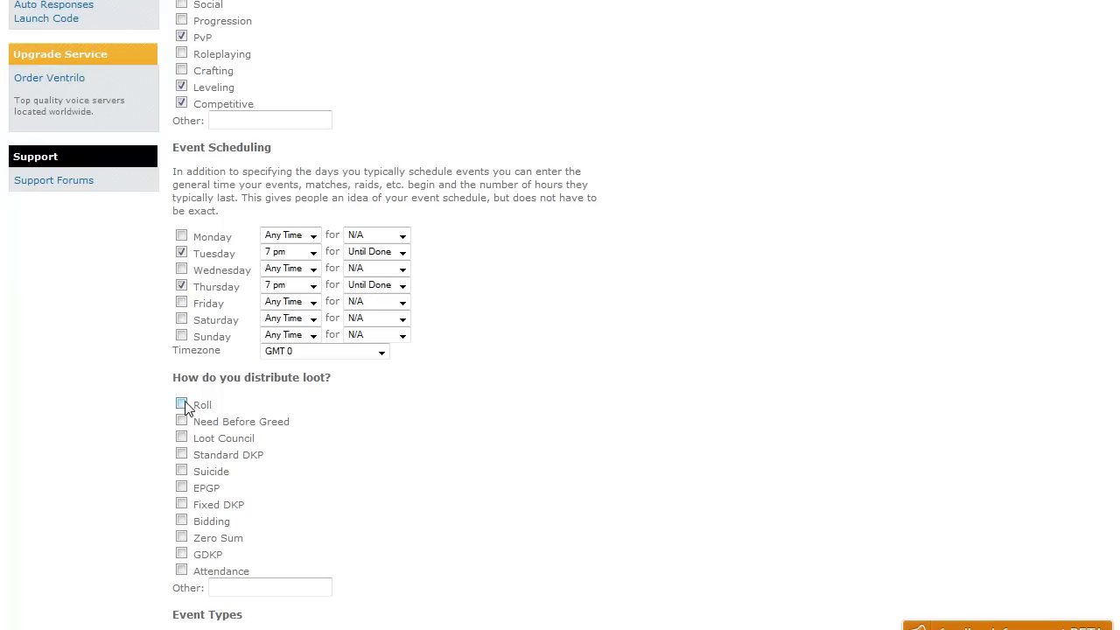
{"action": "scroll", "coordinate": [185, 408], "scroll_direction": "down", "scroll_amount": 2}
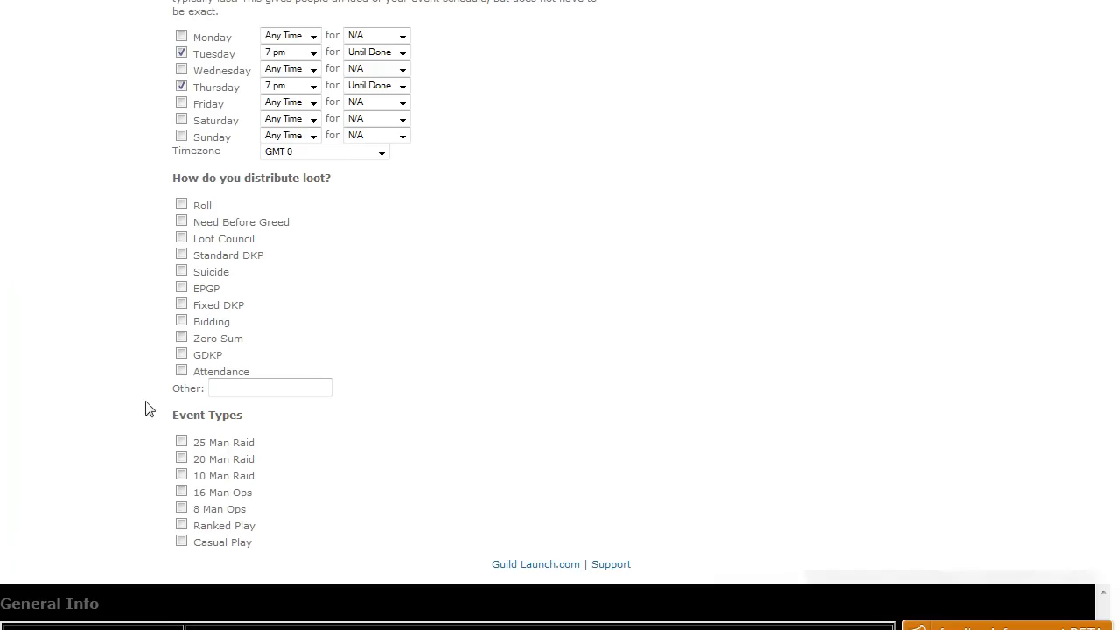
{"action": "left_click", "coordinate": [182, 444]}
{"action": "left_click", "coordinate": [182, 475]}
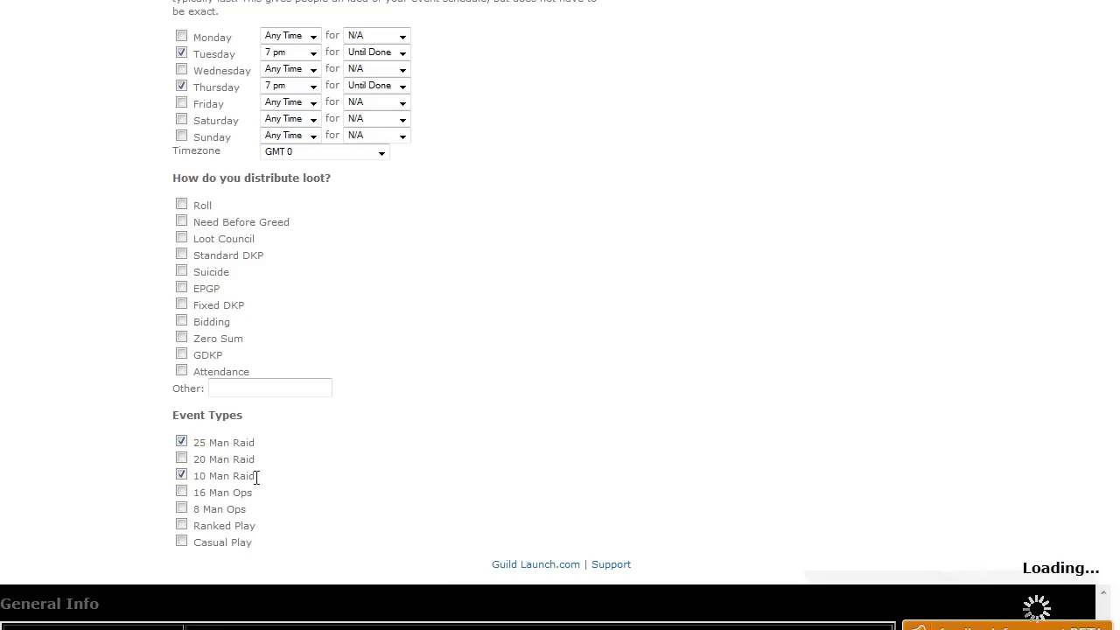
{"action": "left_click", "coordinate": [182, 498]}
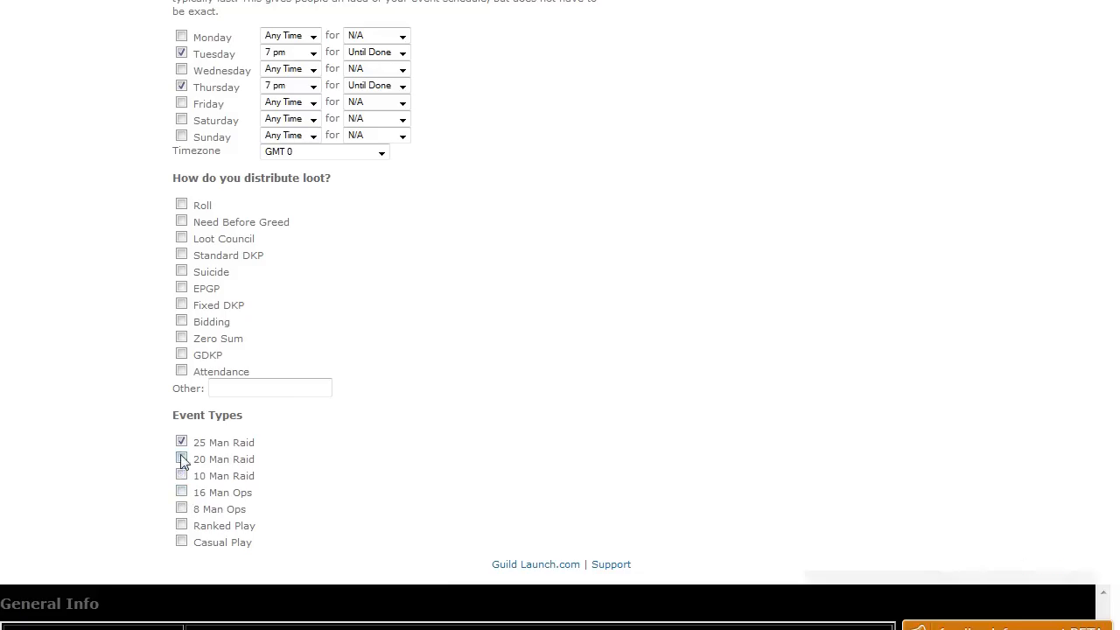
{"action": "scroll", "coordinate": [183, 441], "scroll_direction": "up", "scroll_amount": 5}
Replace the PvP, Leveling and Competitive tags with Social, Roleplaying and Crafting
{"action": "left_click", "coordinate": [182, 236]}
{"action": "left_click", "coordinate": [181, 301]}
{"action": "left_click", "coordinate": [181, 285]}
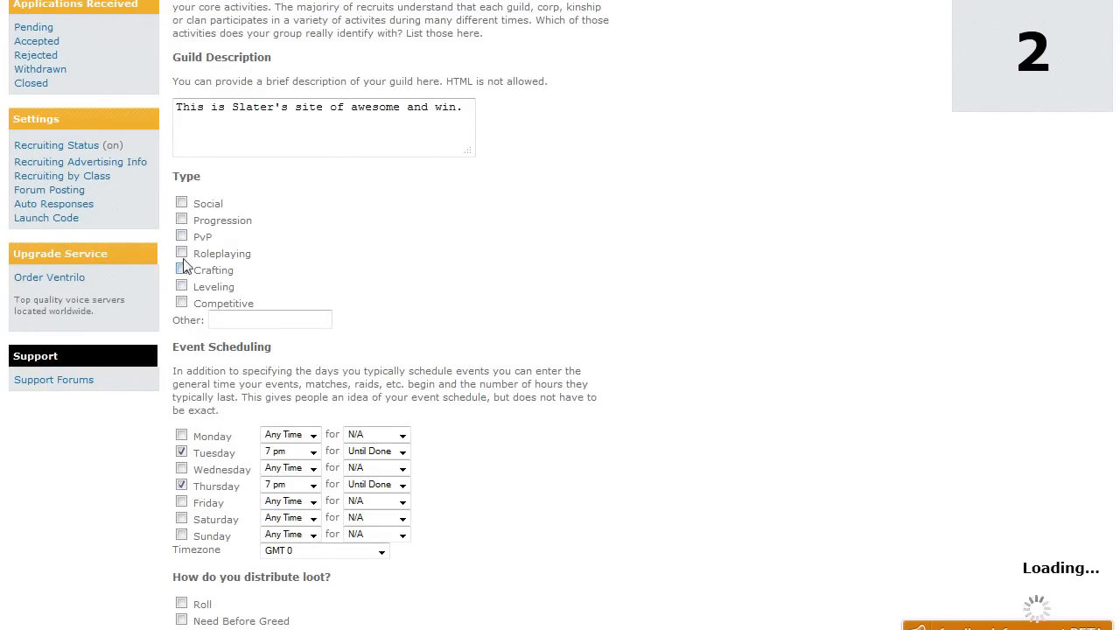
{"action": "left_click", "coordinate": [182, 203]}
{"action": "left_click", "coordinate": [181, 254]}
{"action": "left_click", "coordinate": [181, 269]}
Untick Tuesday and Thursday and reset their times to Any Time and lengths to N/A
{"action": "left_click", "coordinate": [182, 451]}
{"action": "left_click", "coordinate": [181, 485]}
{"action": "left_click", "coordinate": [313, 452]}
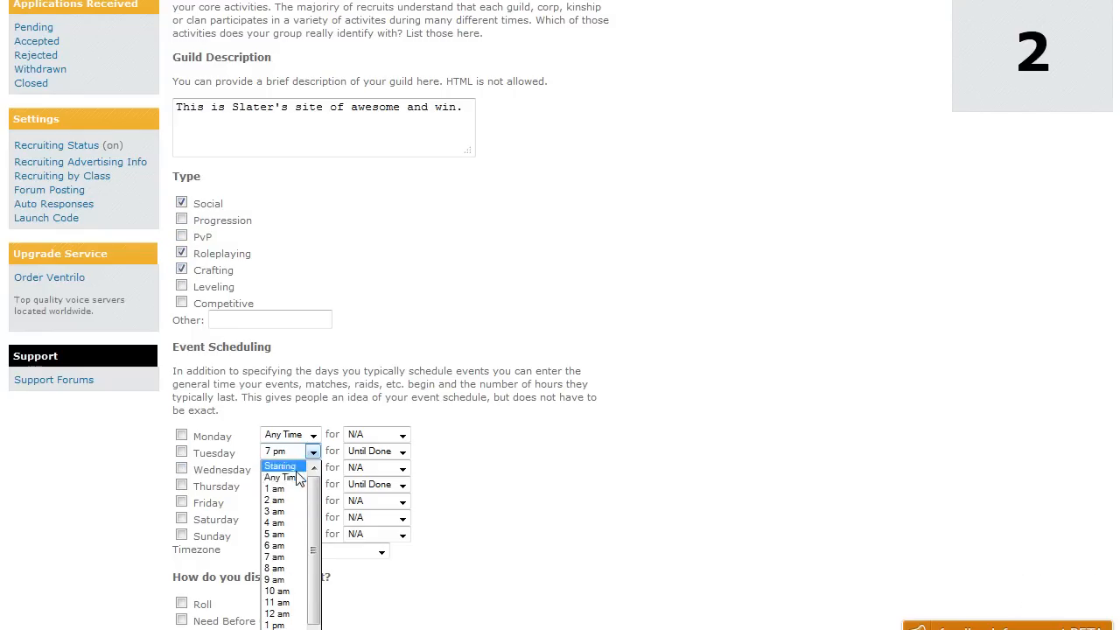
{"action": "left_click", "coordinate": [302, 477]}
{"action": "left_click", "coordinate": [299, 500]}
{"action": "left_click", "coordinate": [298, 500]}
{"action": "left_click", "coordinate": [296, 486]}
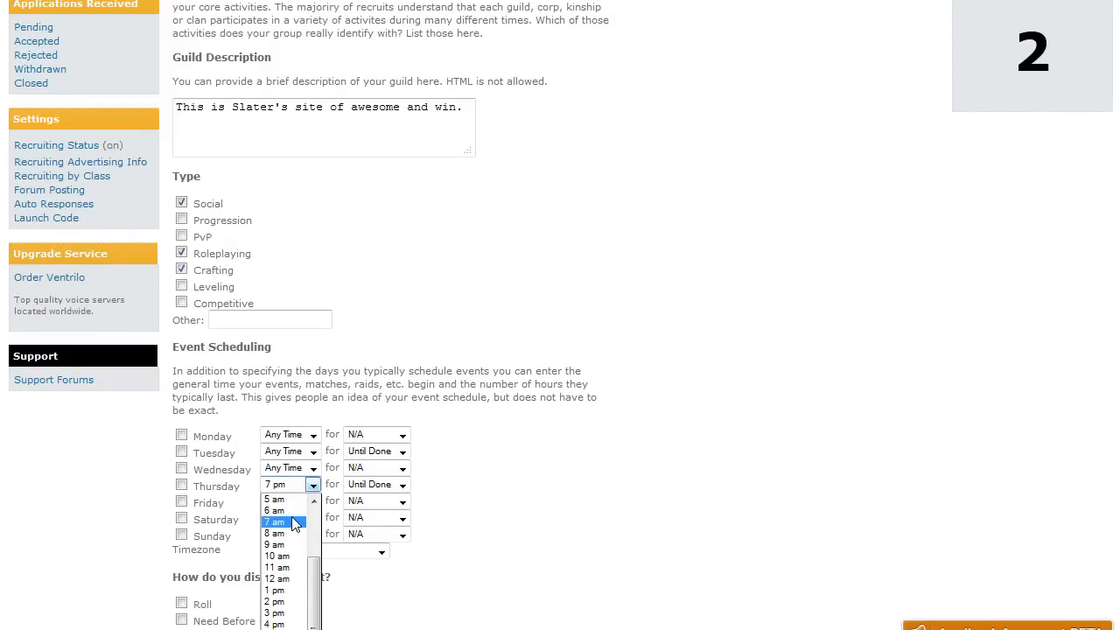
{"action": "left_click", "coordinate": [289, 511]}
{"action": "left_click", "coordinate": [362, 452]}
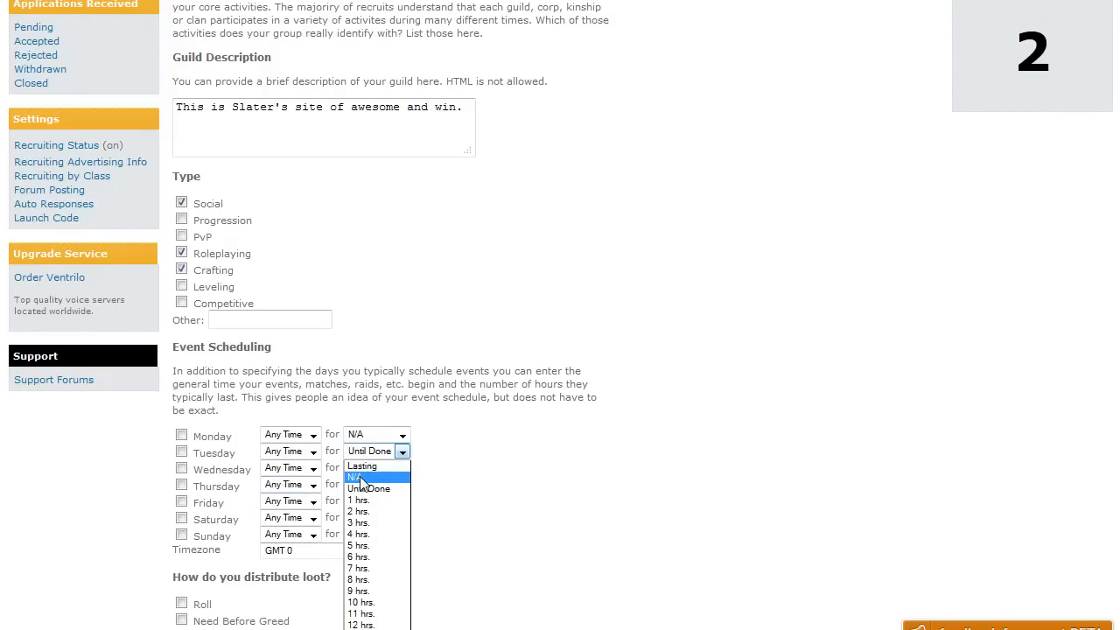
{"action": "left_click", "coordinate": [356, 477]}
{"action": "left_click", "coordinate": [363, 484]}
{"action": "left_click", "coordinate": [368, 511]}
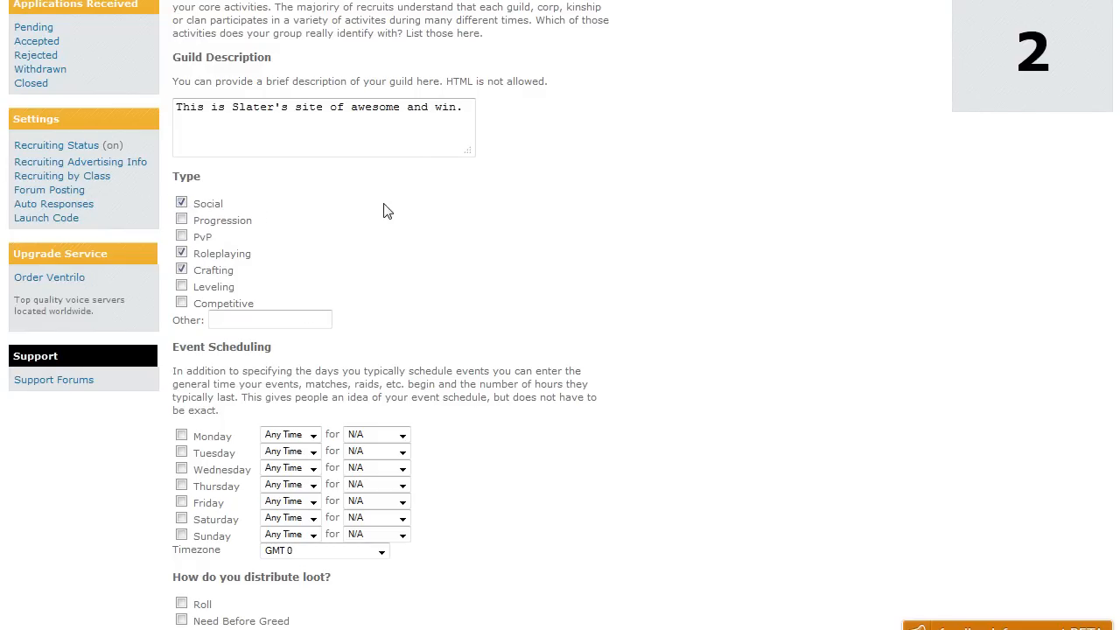
Tick Roll as the loot method
{"action": "scroll", "coordinate": [382, 211], "scroll_direction": "down", "scroll_amount": 5}
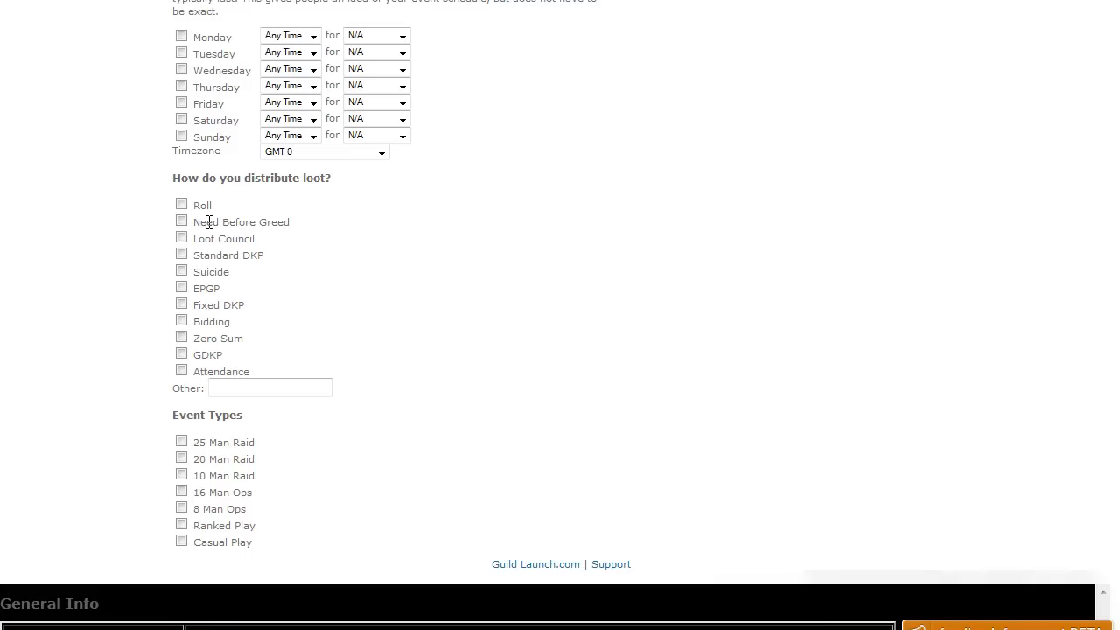
{"action": "left_click", "coordinate": [181, 205]}
{"action": "scroll", "coordinate": [498, 418], "scroll_direction": "up", "scroll_amount": 7}
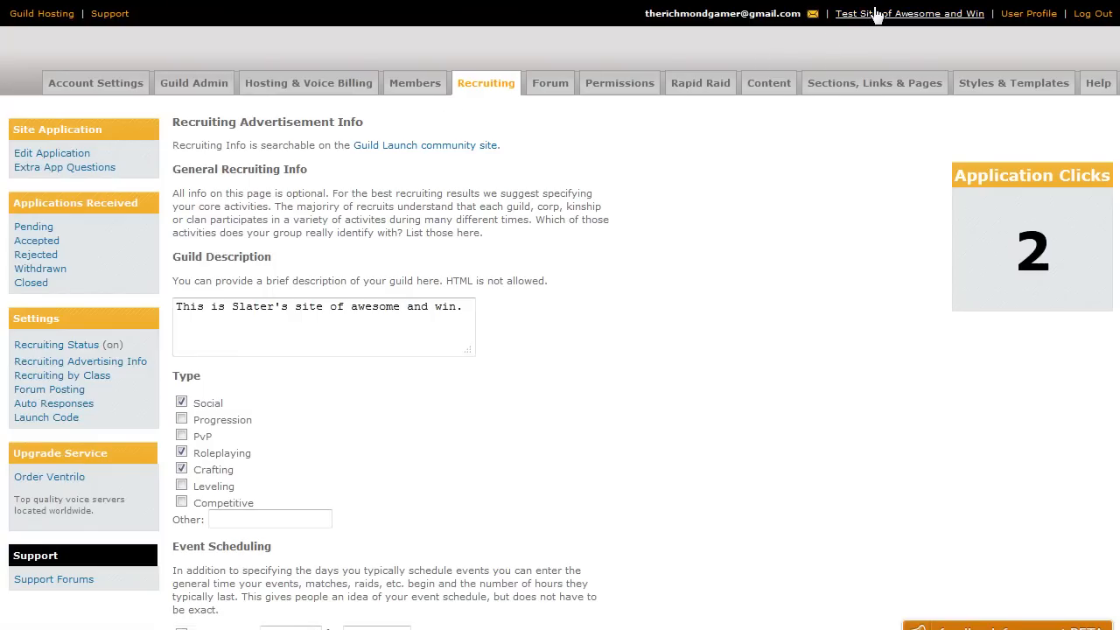
Go from the user profile to The Guild Life's Find a Site search
{"action": "left_click", "coordinate": [1027, 14]}
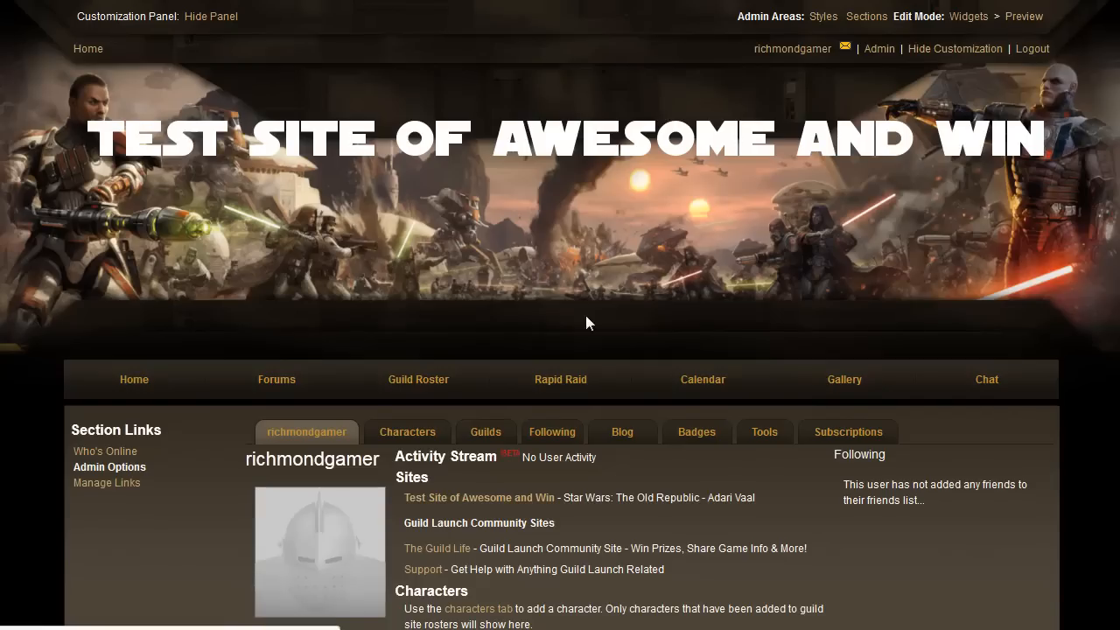
{"action": "scroll", "coordinate": [424, 350], "scroll_direction": "down", "scroll_amount": 2}
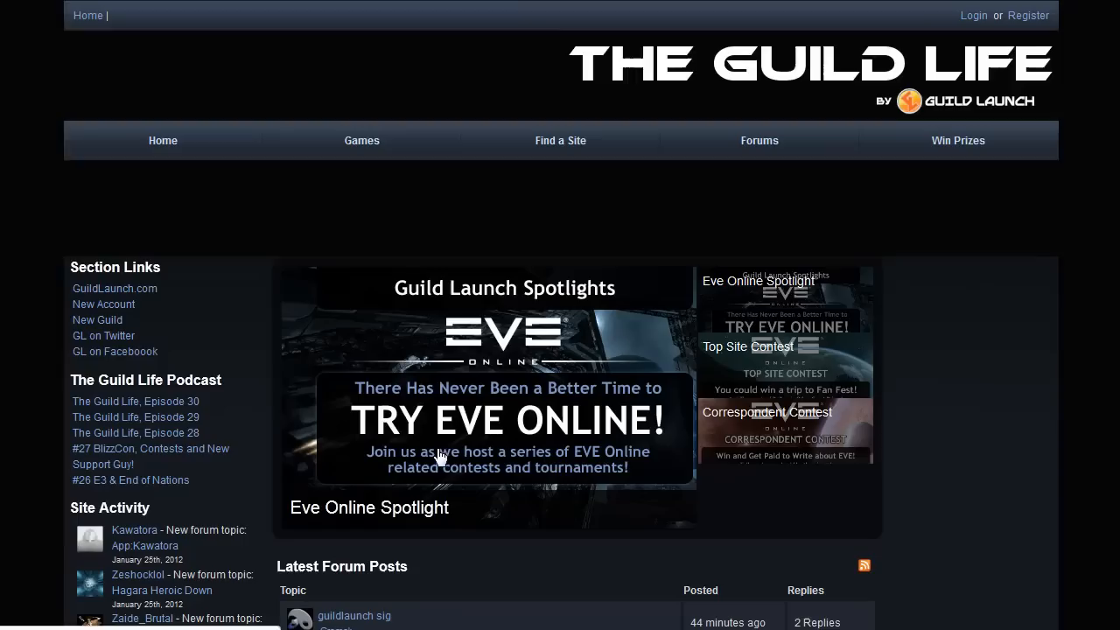
{"action": "left_click", "coordinate": [544, 151]}
Search by name for 'Test Site of Awesome and Win', then clear the name field
{"action": "left_click", "coordinate": [283, 298]}
{"action": "type", "text": "T"}
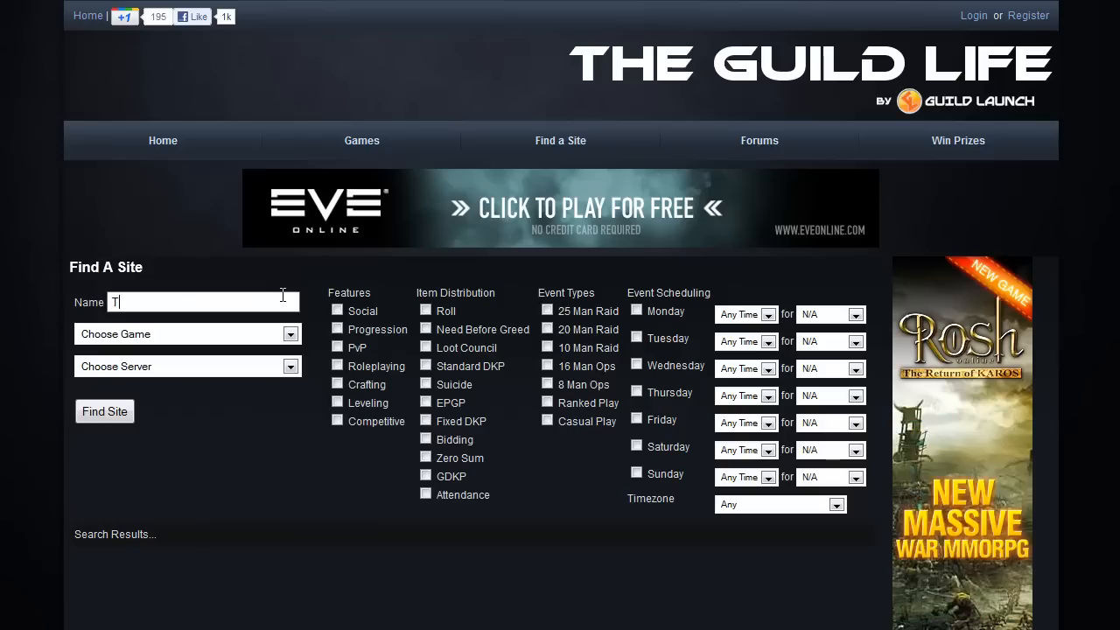
{"action": "type", "text": "est Site of Aw"}
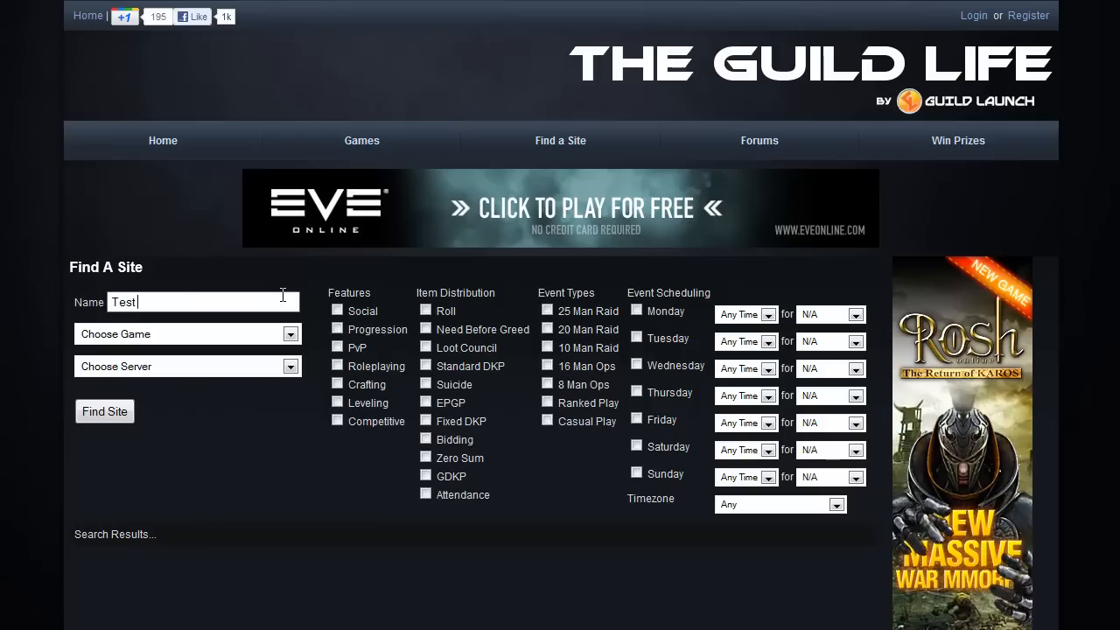
{"action": "type", "text": "esome and W"}
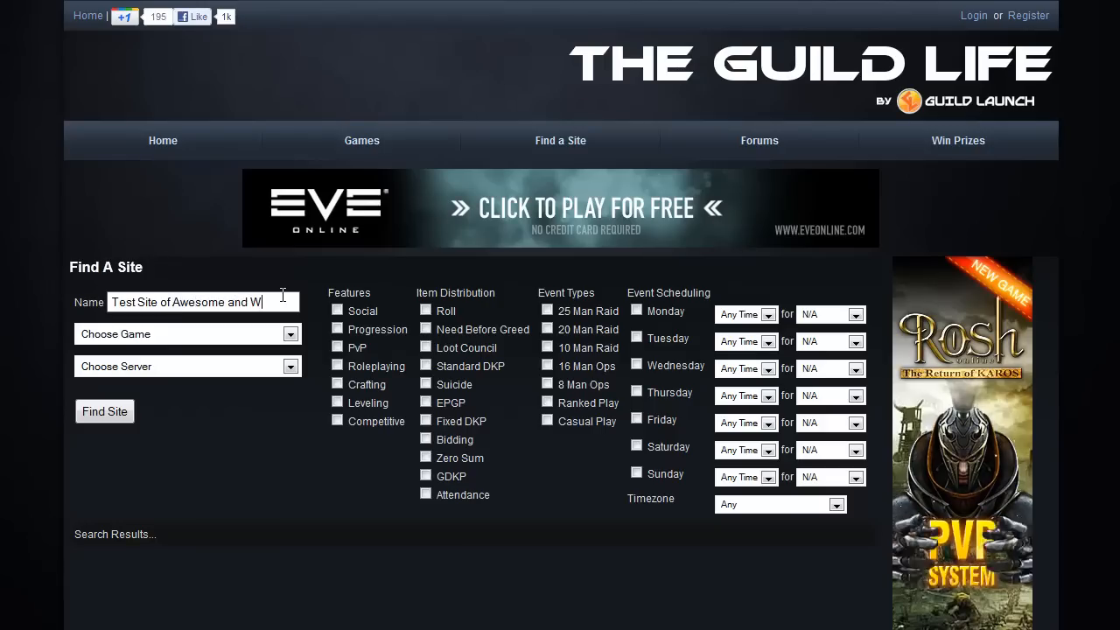
{"action": "type", "text": "in"}
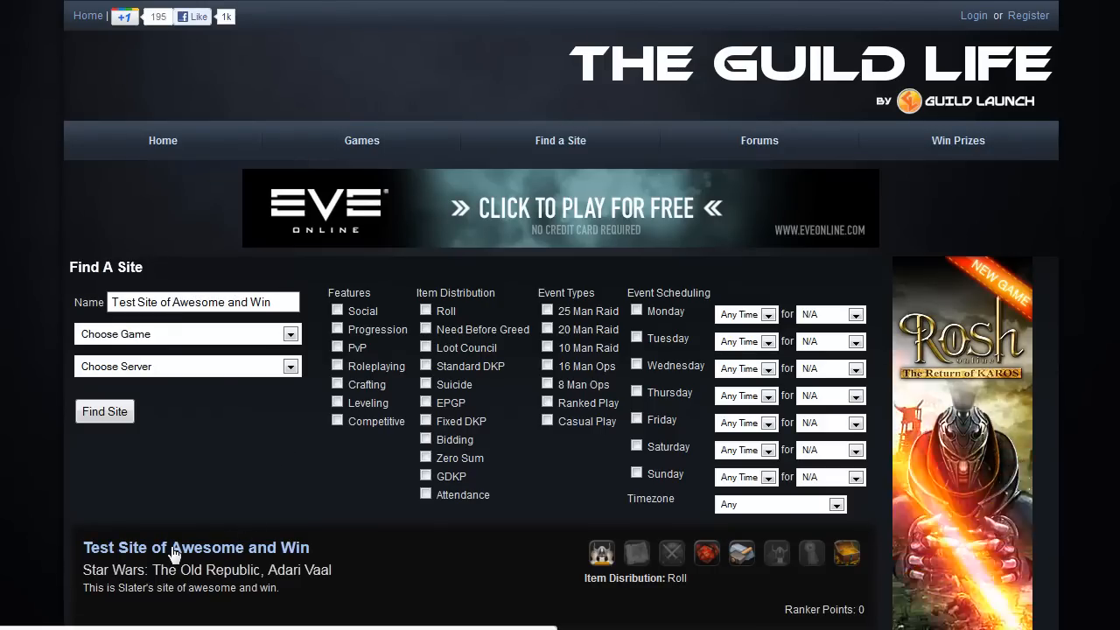
{"action": "scroll", "coordinate": [186, 490], "scroll_direction": "down", "scroll_amount": 3}
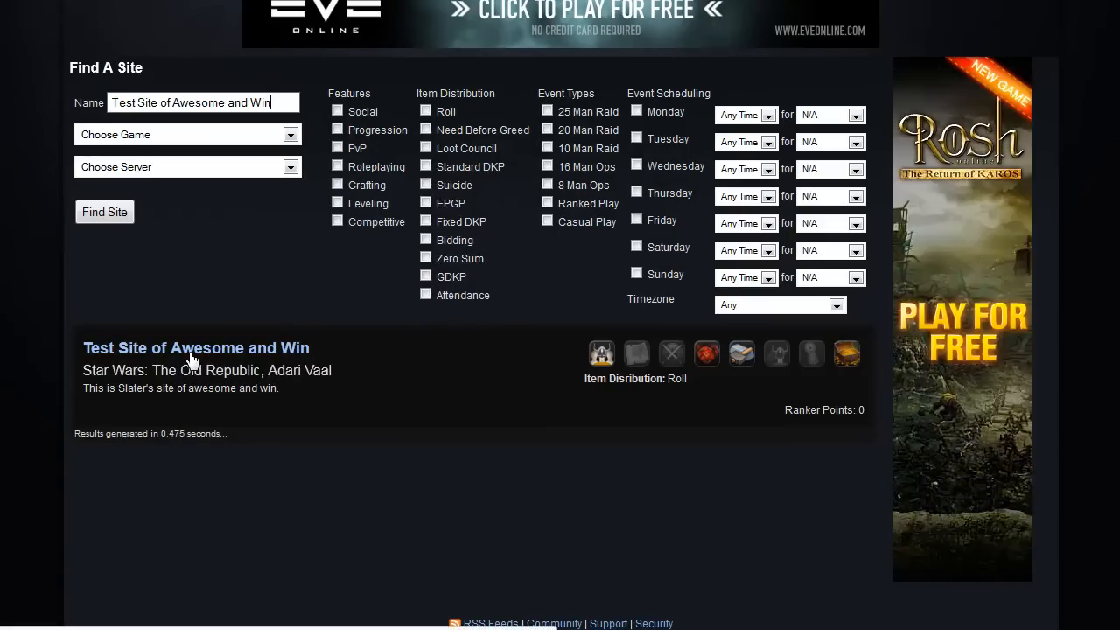
{"action": "scroll", "coordinate": [193, 359], "scroll_direction": "up", "scroll_amount": 3}
{"action": "left_click_drag", "start_coordinate": [279, 302], "coordinate": [110, 302]}
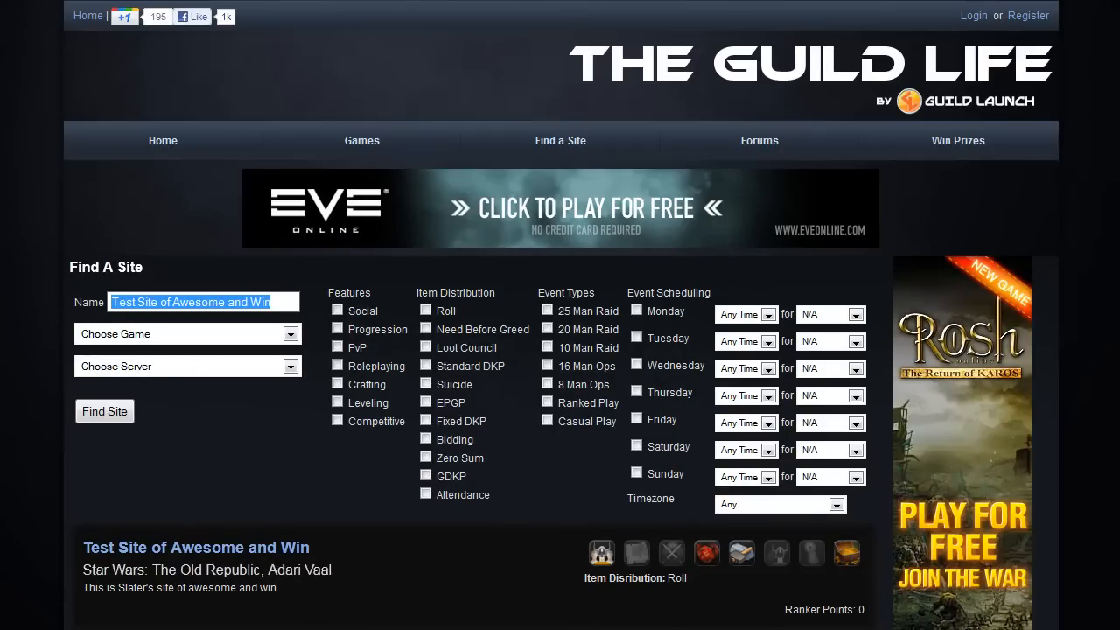
{"action": "key", "text": "BackSpace"}
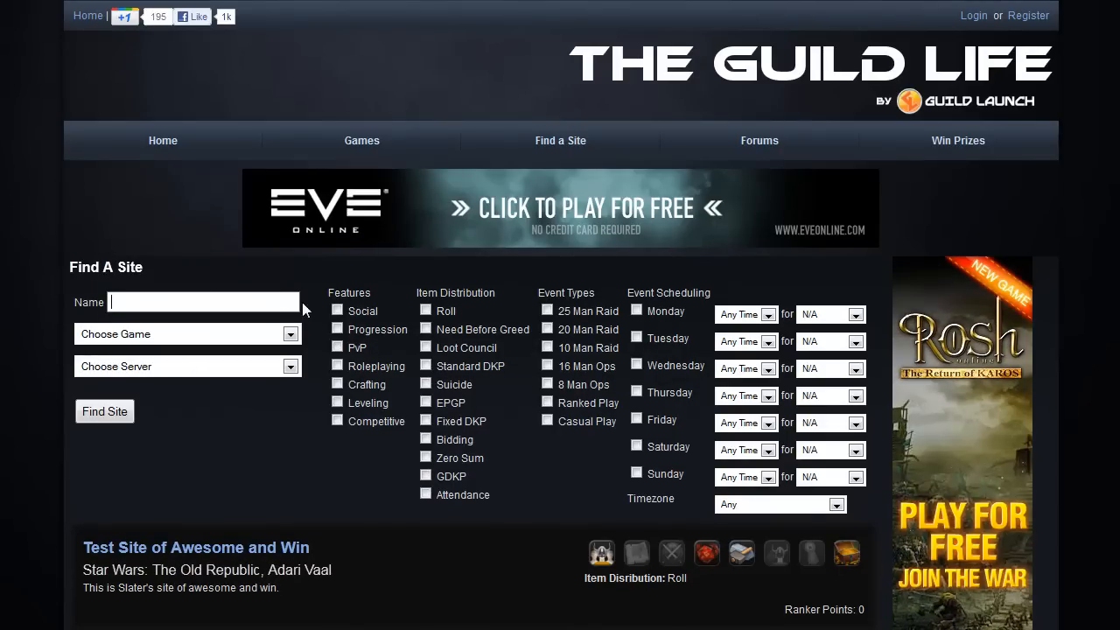
Filter the search to Star Wars: The Old Republic on the Adari Vaal server
{"action": "left_click", "coordinate": [146, 336]}
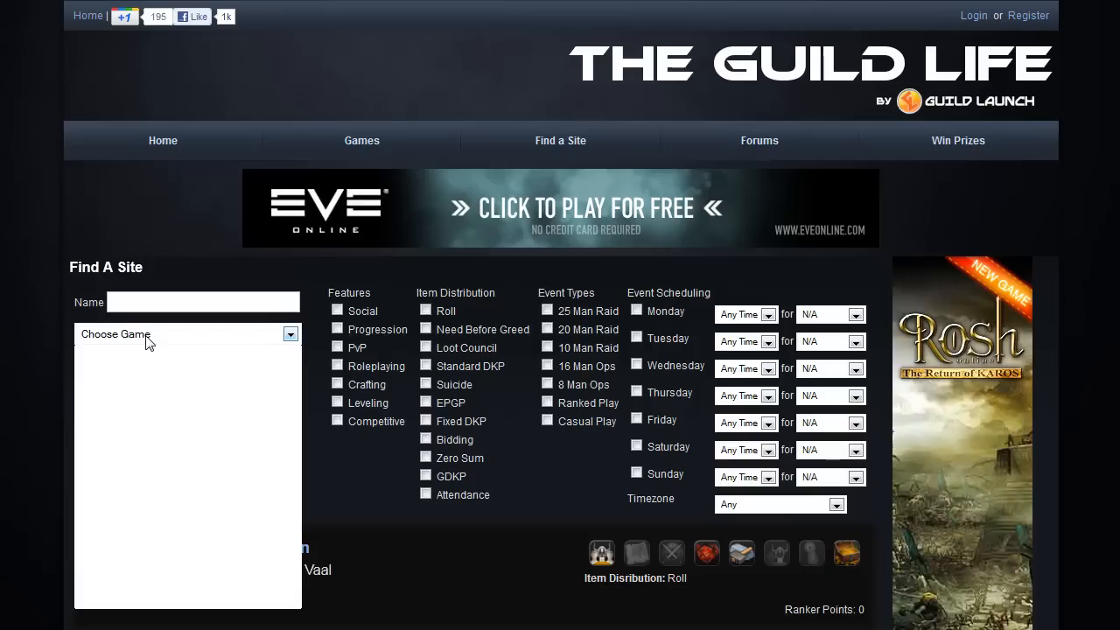
{"action": "type", "text": "star Chronicles"}
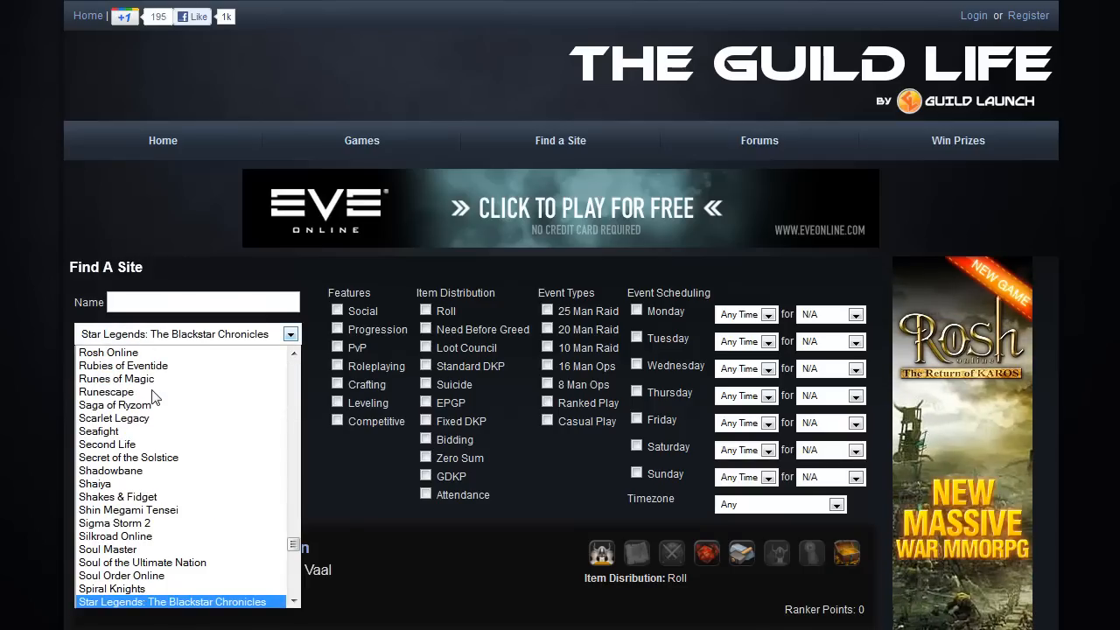
{"action": "key", "text": "Down"}
{"action": "key", "text": "Down"}
{"action": "key", "text": "Down"}
{"action": "key", "text": "Down"}
{"action": "key", "text": "Return"}
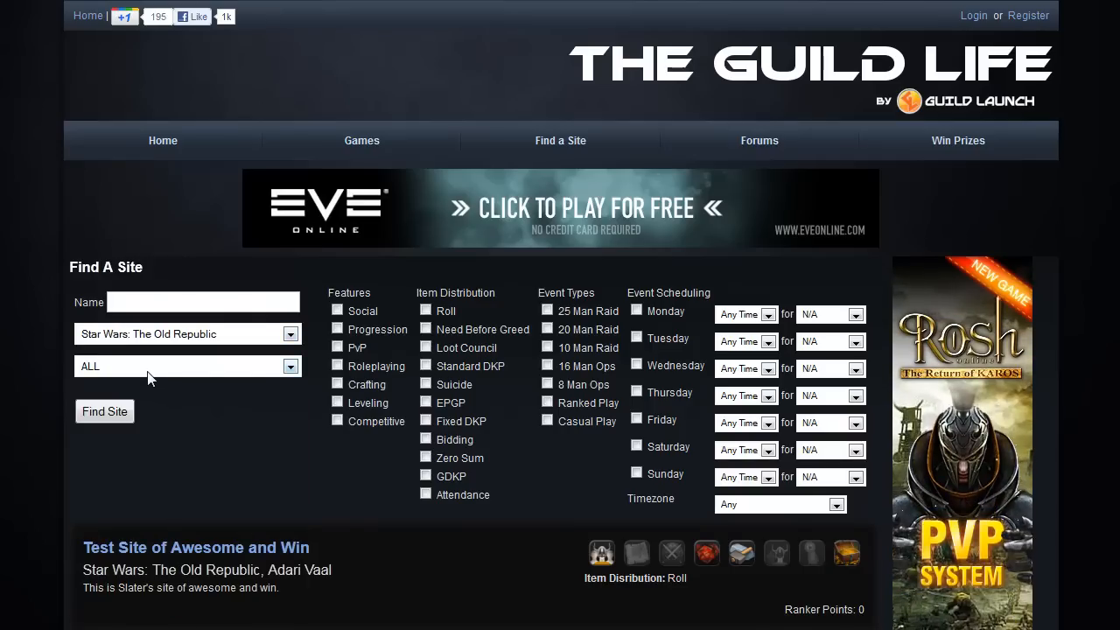
{"action": "left_click", "coordinate": [147, 376]}
{"action": "left_click", "coordinate": [148, 395]}
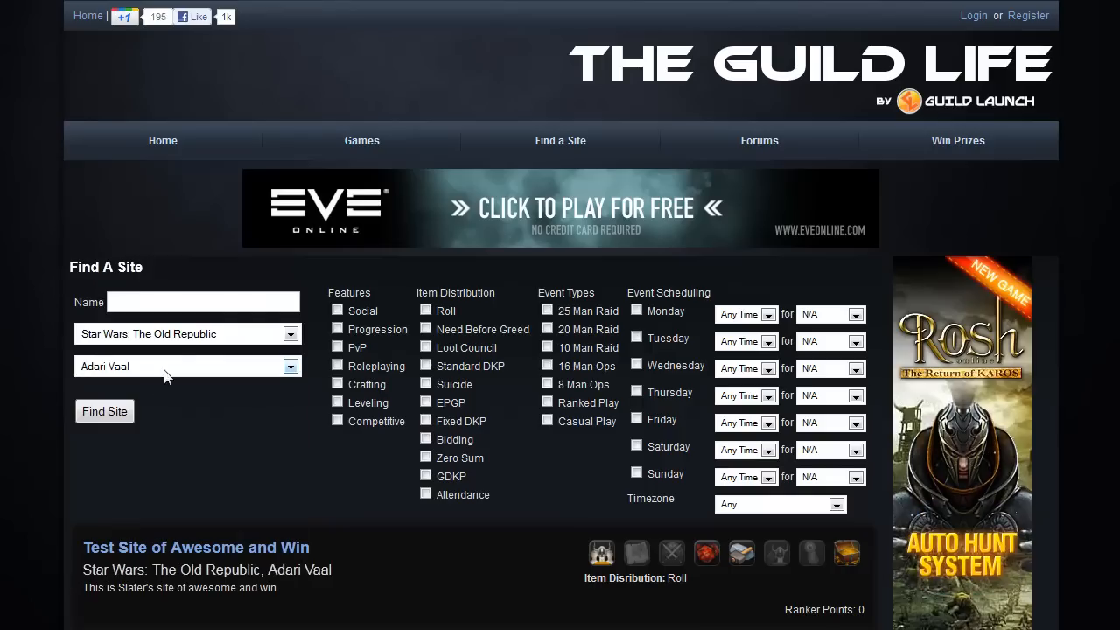
Add Crafting, Roleplaying, Social and Roll filters, run Find Site, and review the results
{"action": "left_click", "coordinate": [174, 309]}
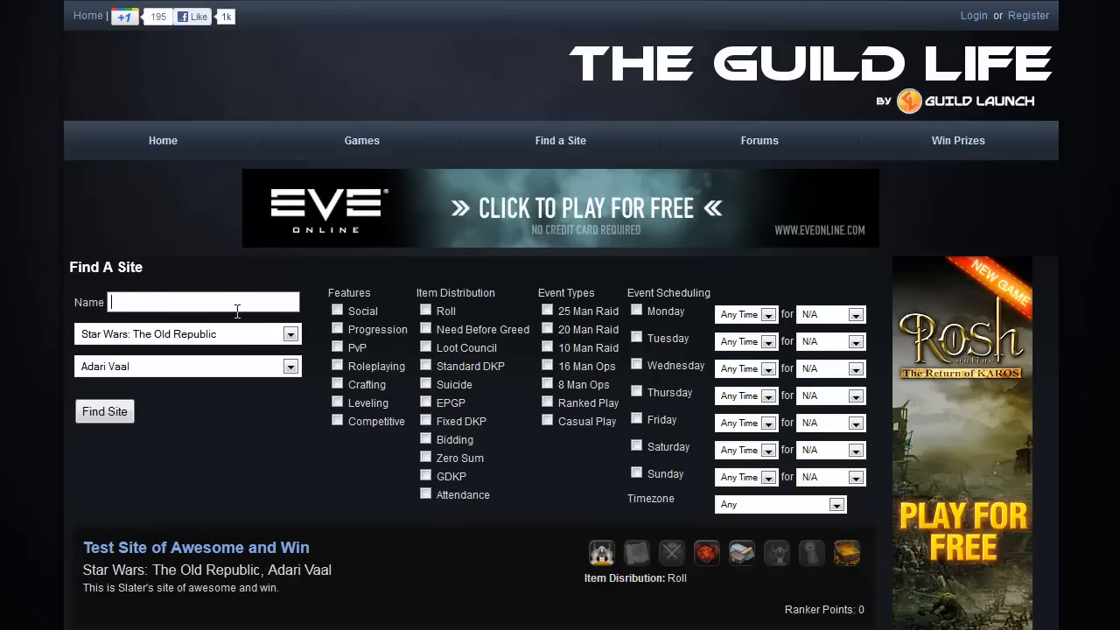
{"action": "left_click", "coordinate": [337, 365]}
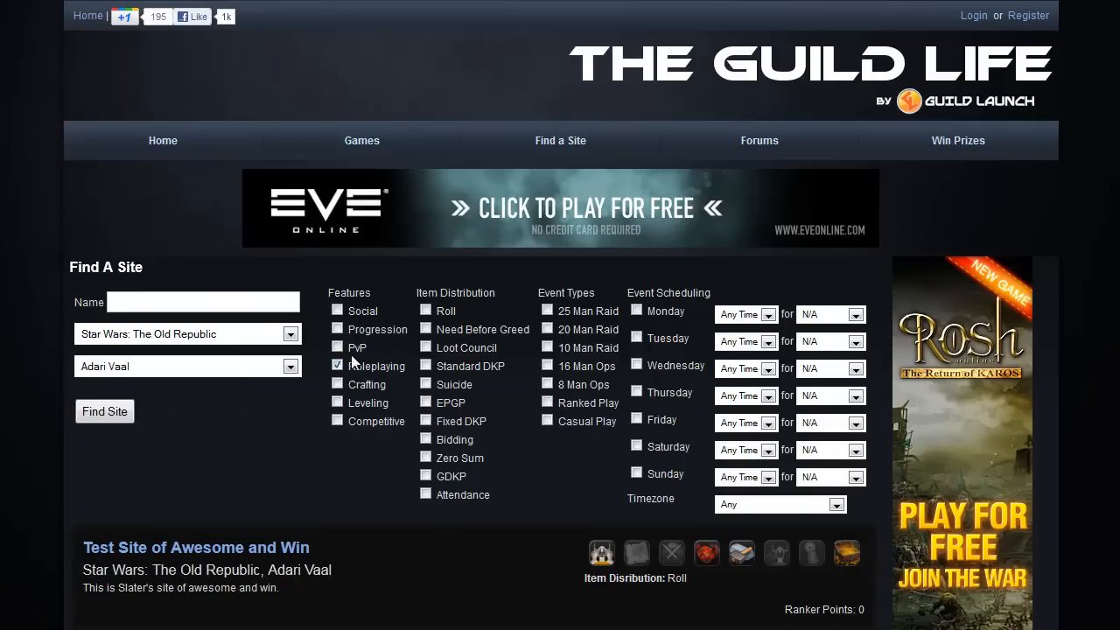
{"action": "left_click", "coordinate": [338, 311]}
{"action": "left_click", "coordinate": [425, 311]}
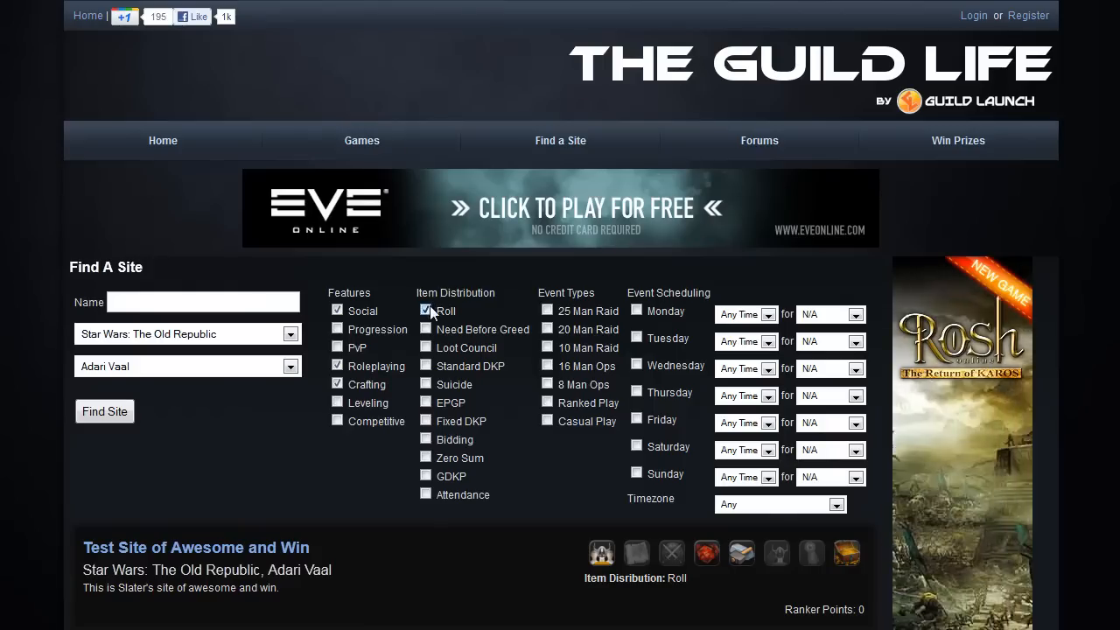
{"action": "left_click", "coordinate": [119, 407]}
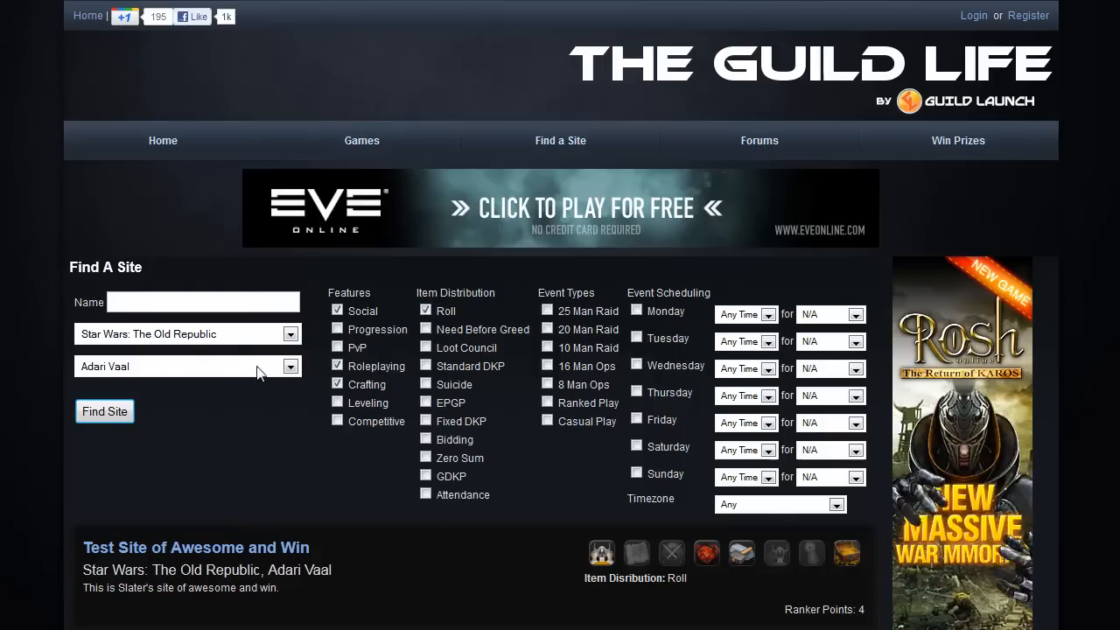
{"action": "scroll", "coordinate": [257, 402], "scroll_direction": "down", "scroll_amount": 2}
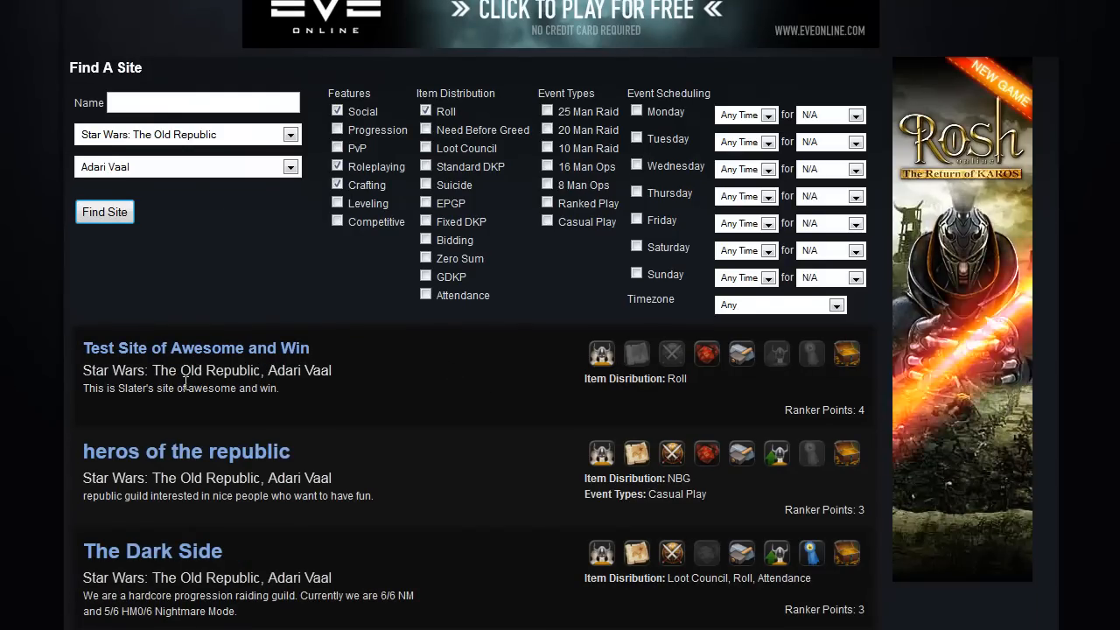
{"action": "scroll", "coordinate": [216, 356], "scroll_direction": "down", "scroll_amount": 2}
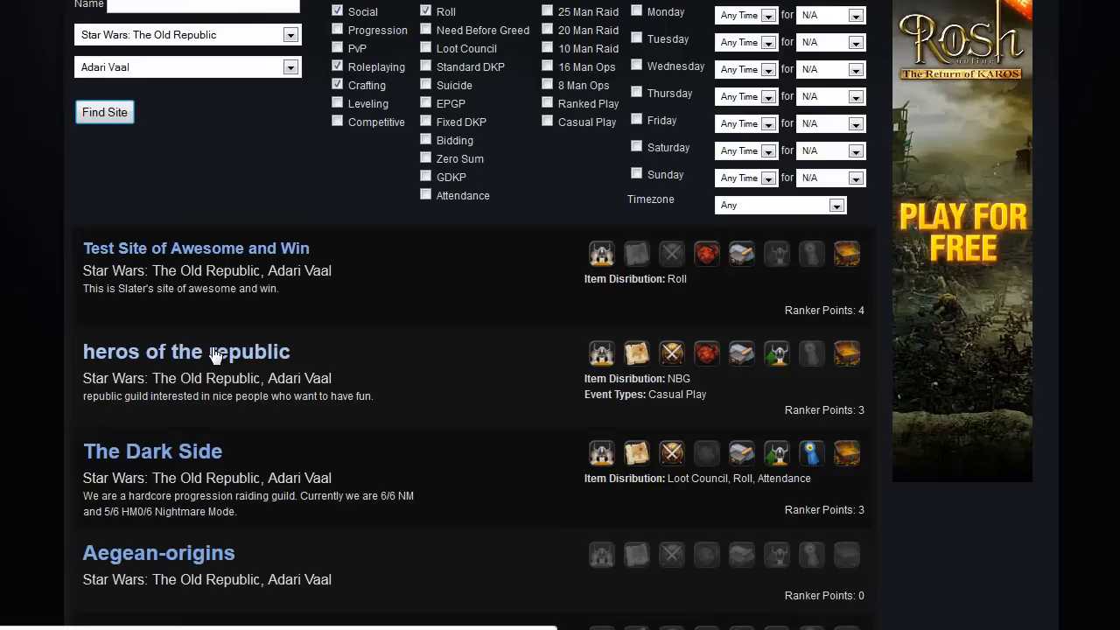
{"action": "scroll", "coordinate": [177, 421], "scroll_direction": "down", "scroll_amount": 2}
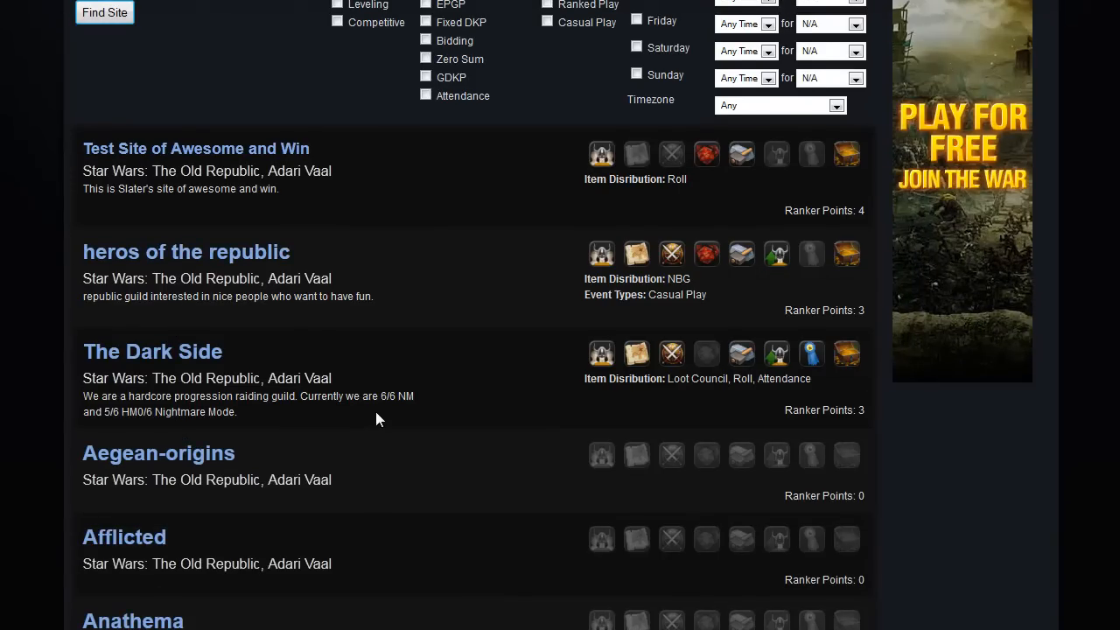
{"action": "scroll", "coordinate": [376, 419], "scroll_direction": "up", "scroll_amount": 1}
{"action": "scroll", "coordinate": [376, 412], "scroll_direction": "up", "scroll_amount": 3}
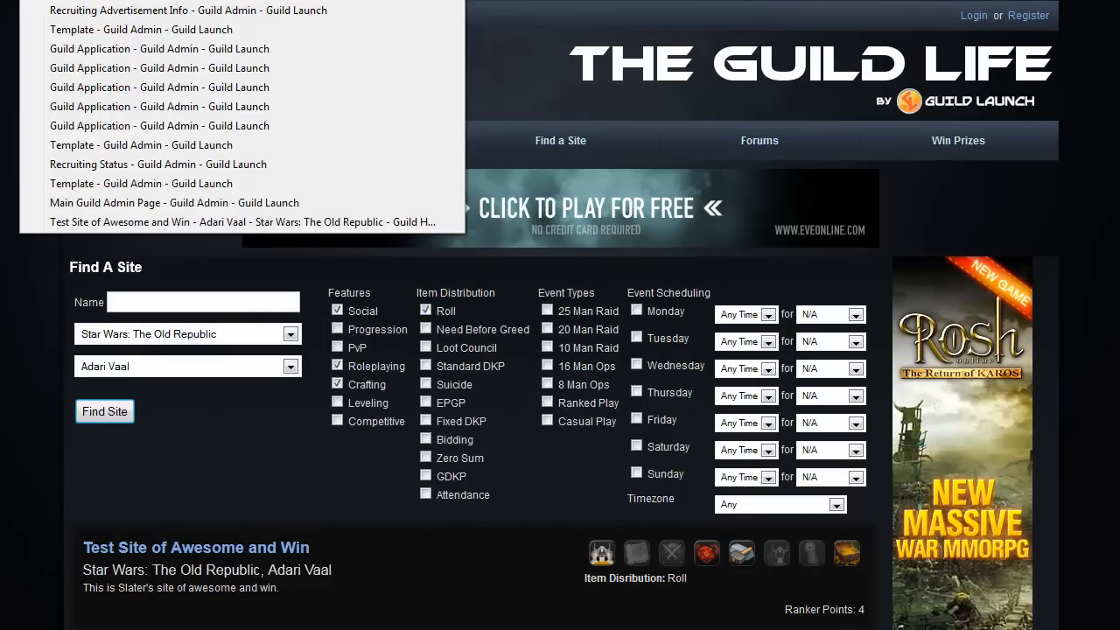
Open the Launch Code setup under the Test Site of Awesome and Win guild's Recruiting admin
{"action": "left_click", "coordinate": [132, 2]}
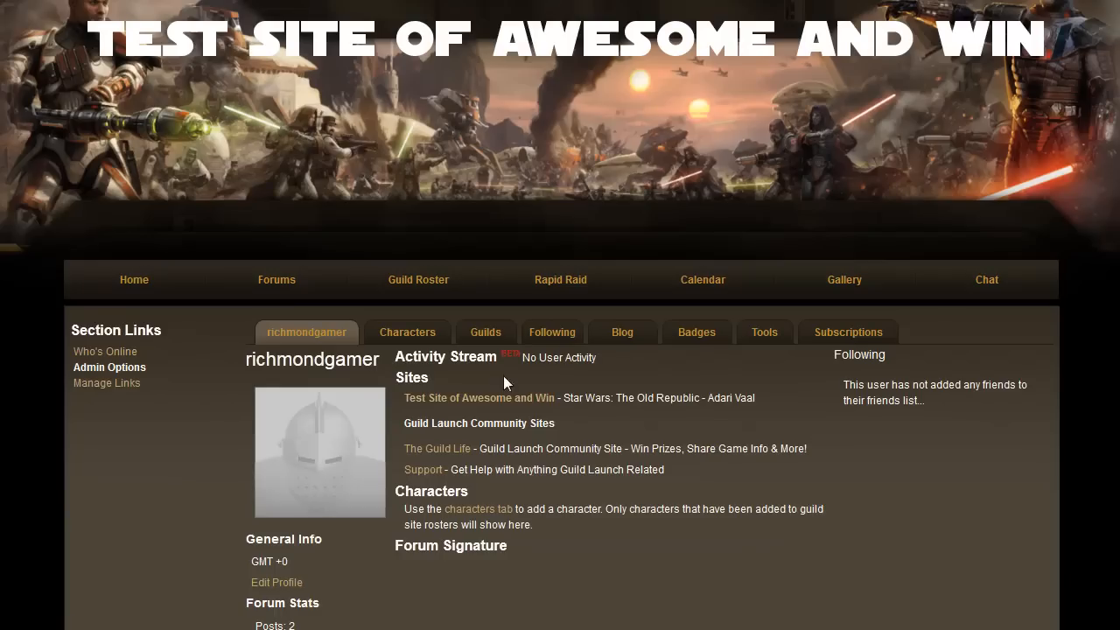
{"action": "left_click", "coordinate": [505, 399]}
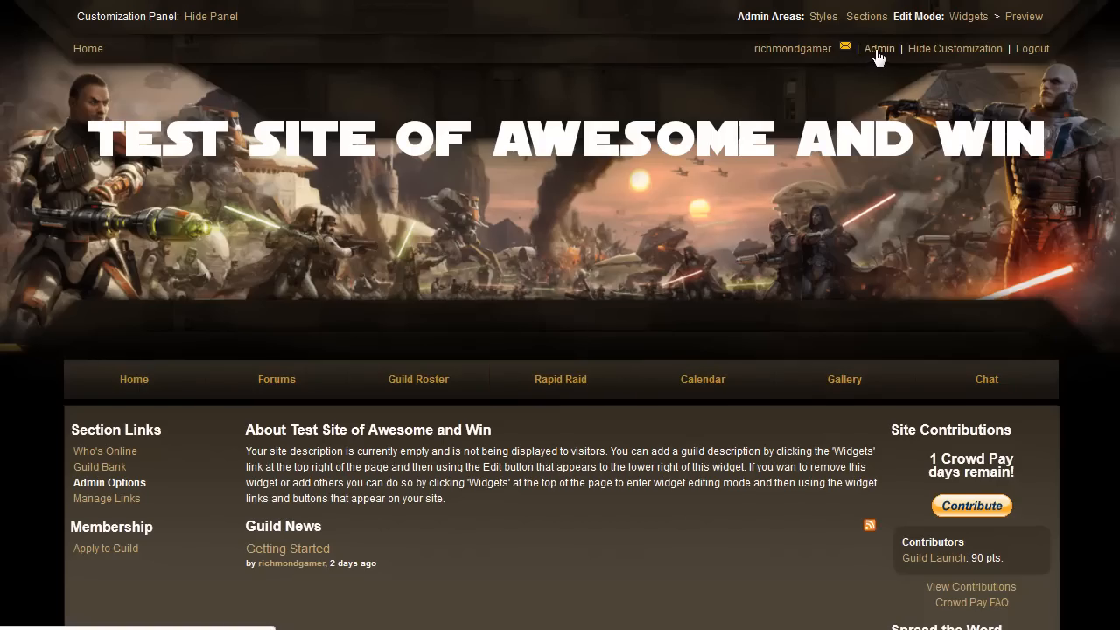
{"action": "left_click", "coordinate": [876, 50]}
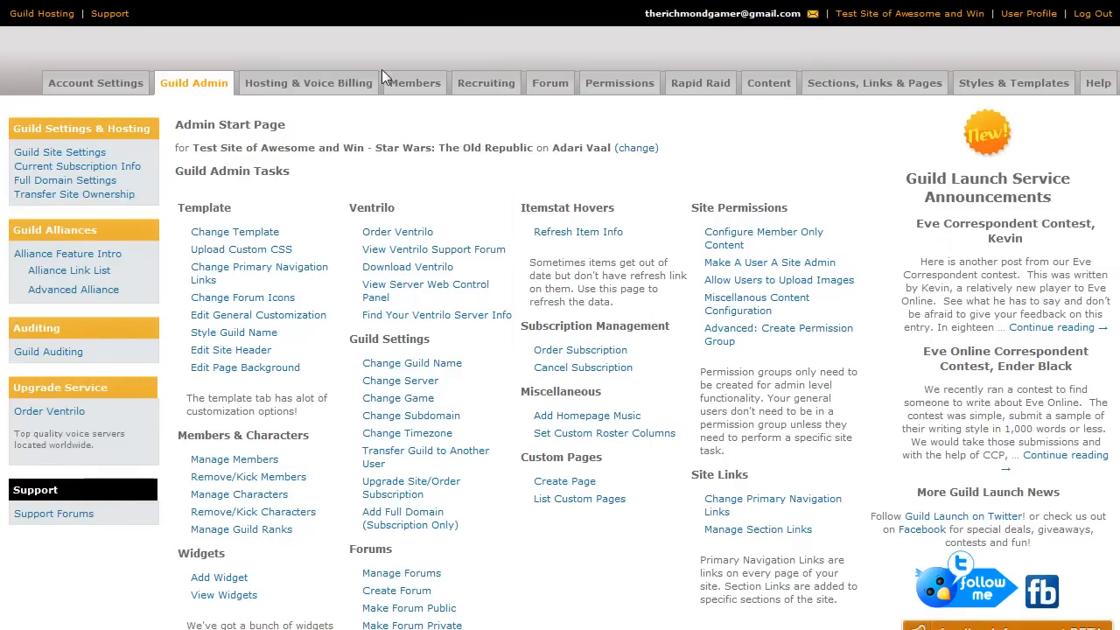
{"action": "left_click", "coordinate": [504, 90]}
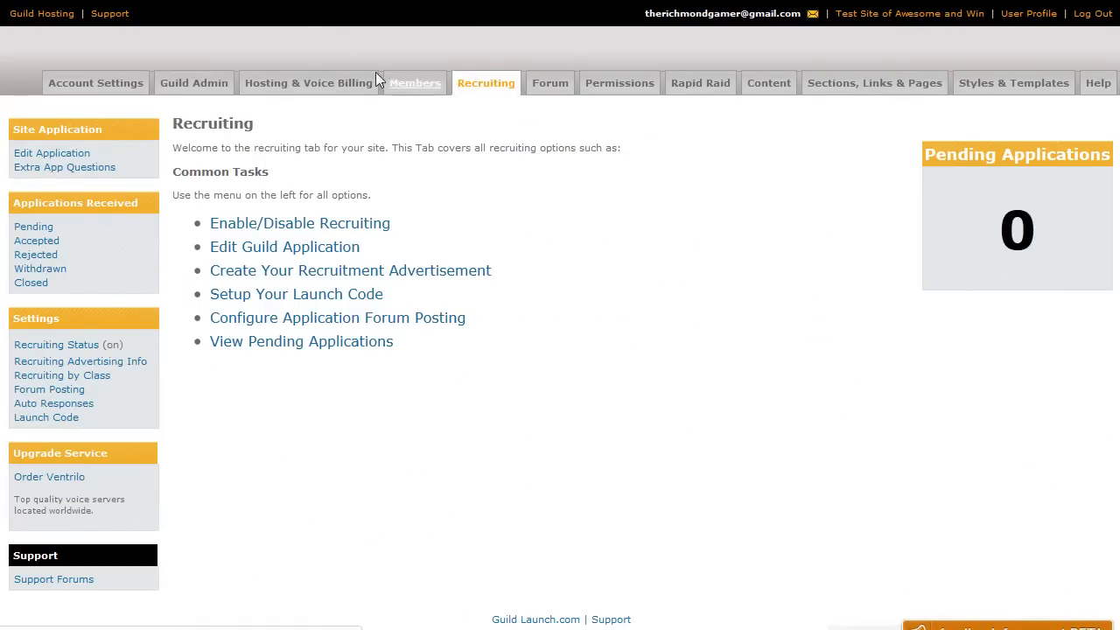
{"action": "left_click", "coordinate": [302, 295]}
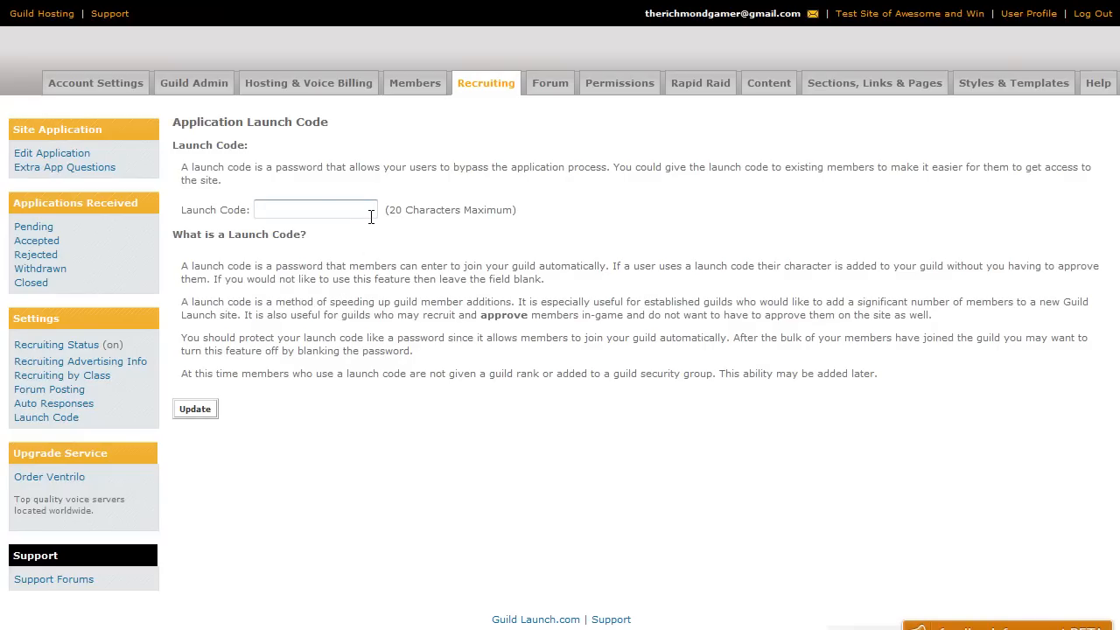
Enter and save the guild's new application launch code, then return to the Recruiting overview
{"action": "left_click", "coordinate": [335, 212]}
{"action": "left_click", "coordinate": [208, 413]}
{"action": "left_click_drag", "start_coordinate": [342, 209], "coordinate": [250, 221]}
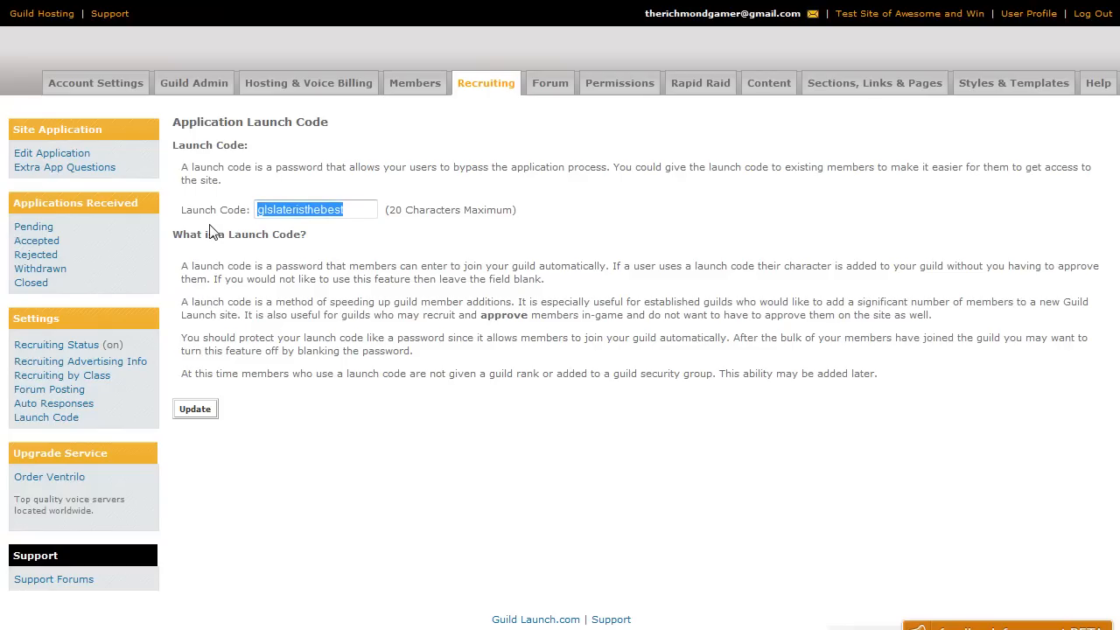
{"action": "left_click", "coordinate": [481, 93]}
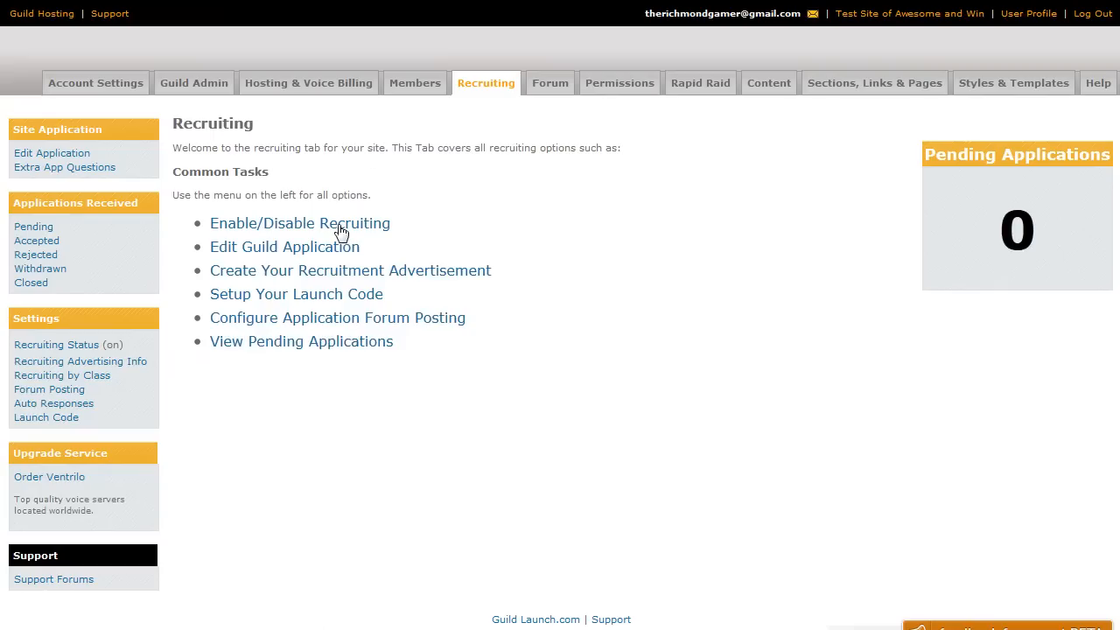
Choose Officer Discussion as the Post Applications to Forum option
{"action": "left_click", "coordinate": [325, 319]}
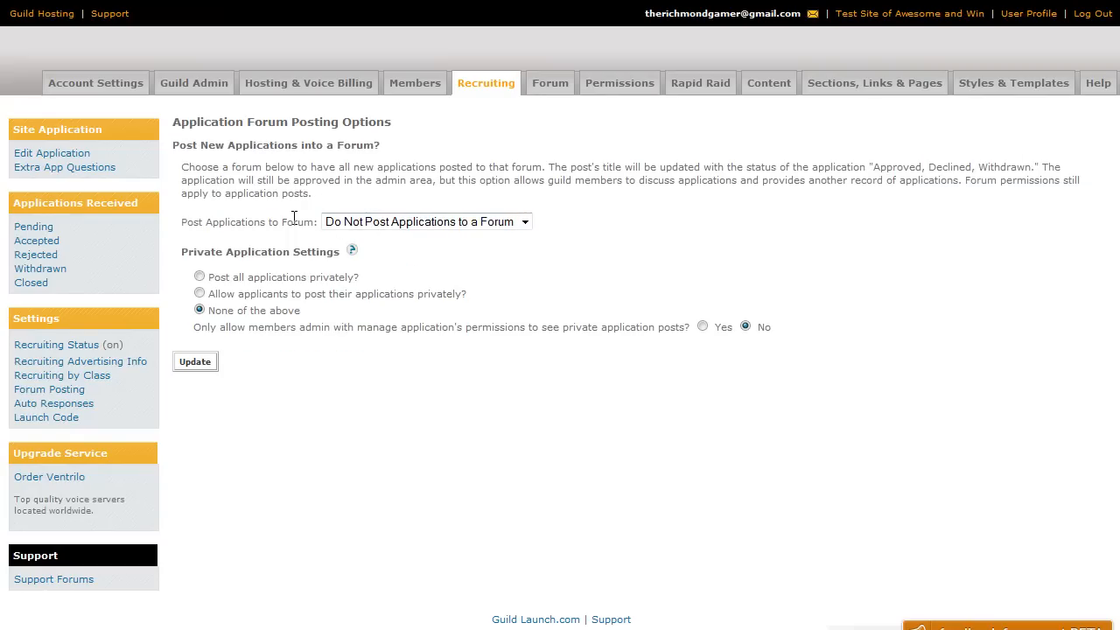
{"action": "left_click", "coordinate": [363, 225]}
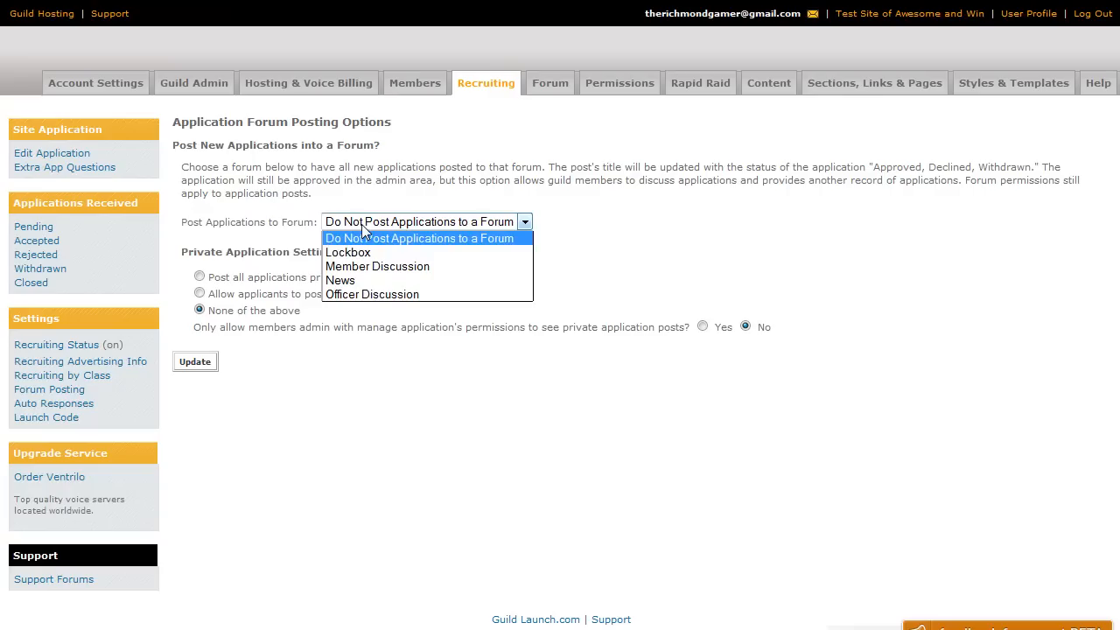
{"action": "left_click", "coordinate": [361, 295]}
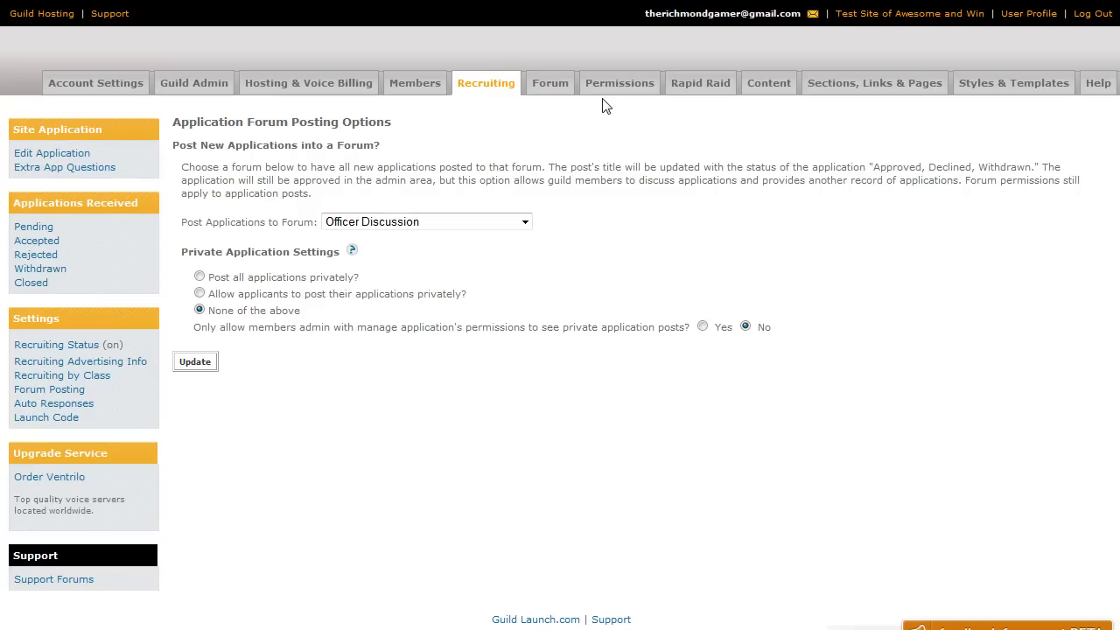